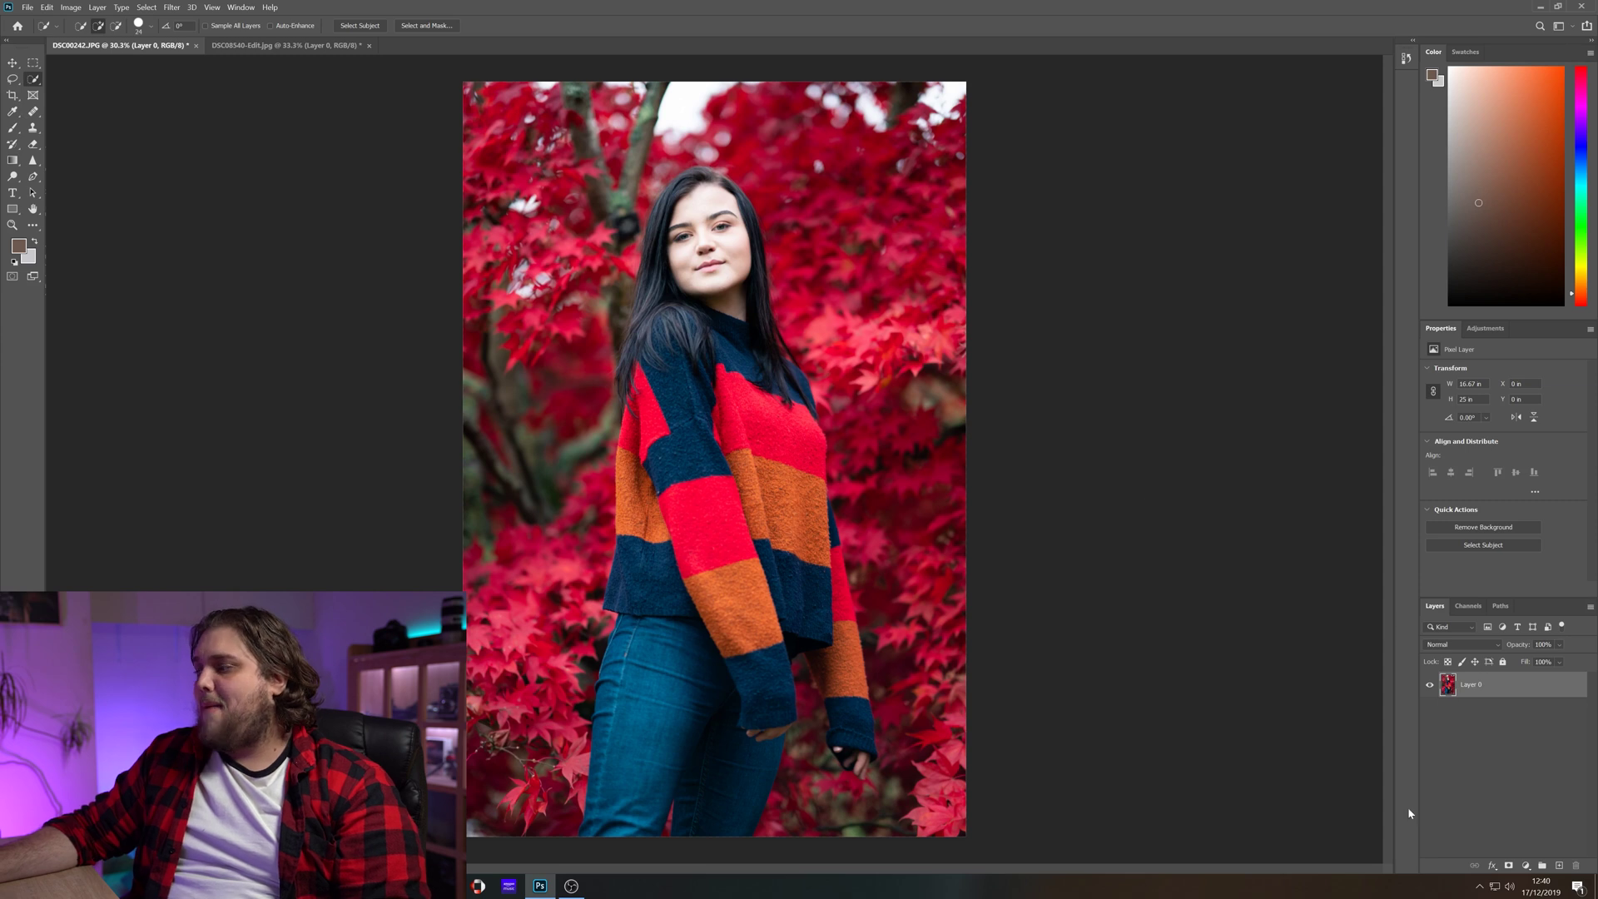
Add a Hue/Saturation adjustment layer and shift the hue to about +53 so the red leaves turn golden-orange
{"action": "left_click", "coordinate": [1525, 866]}
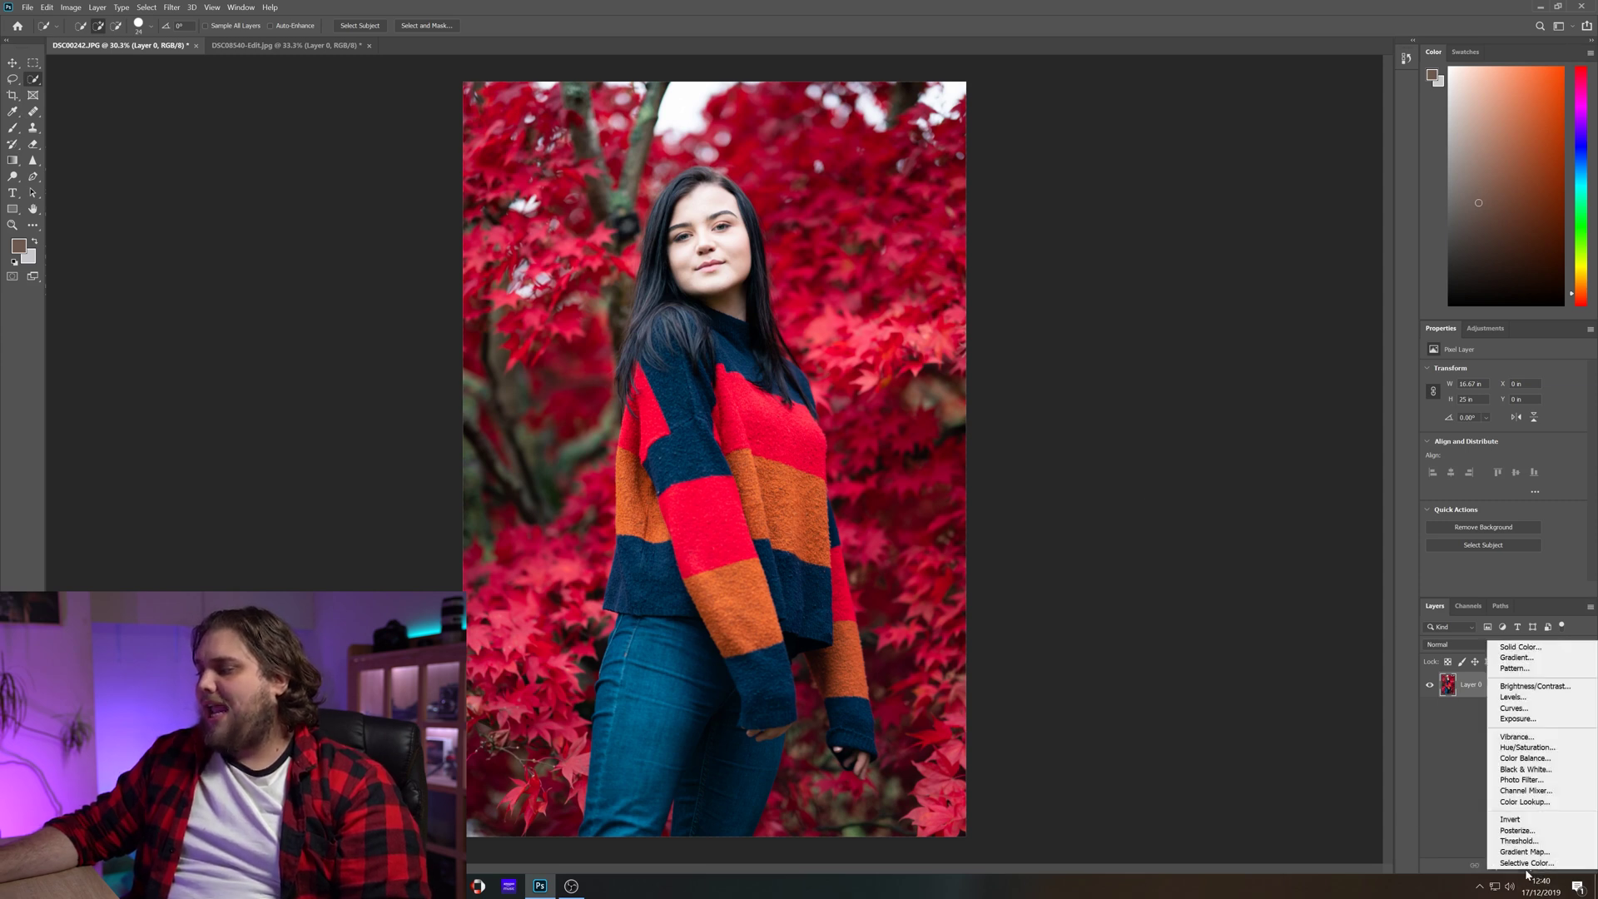
{"action": "left_click", "coordinate": [1535, 747]}
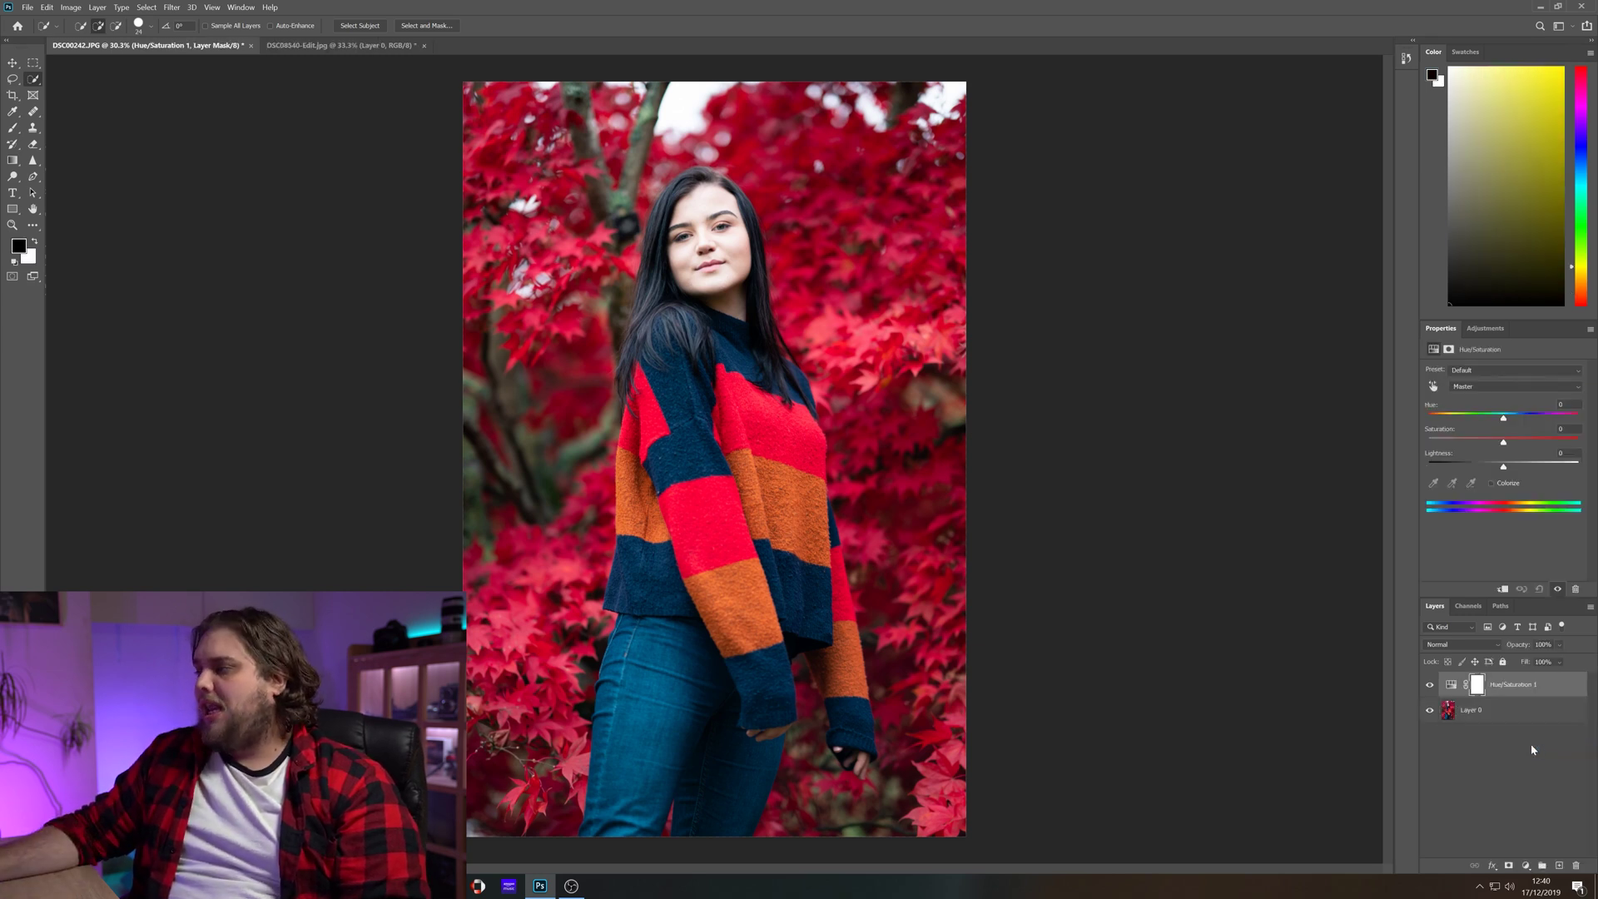
{"action": "left_click", "coordinate": [1451, 684]}
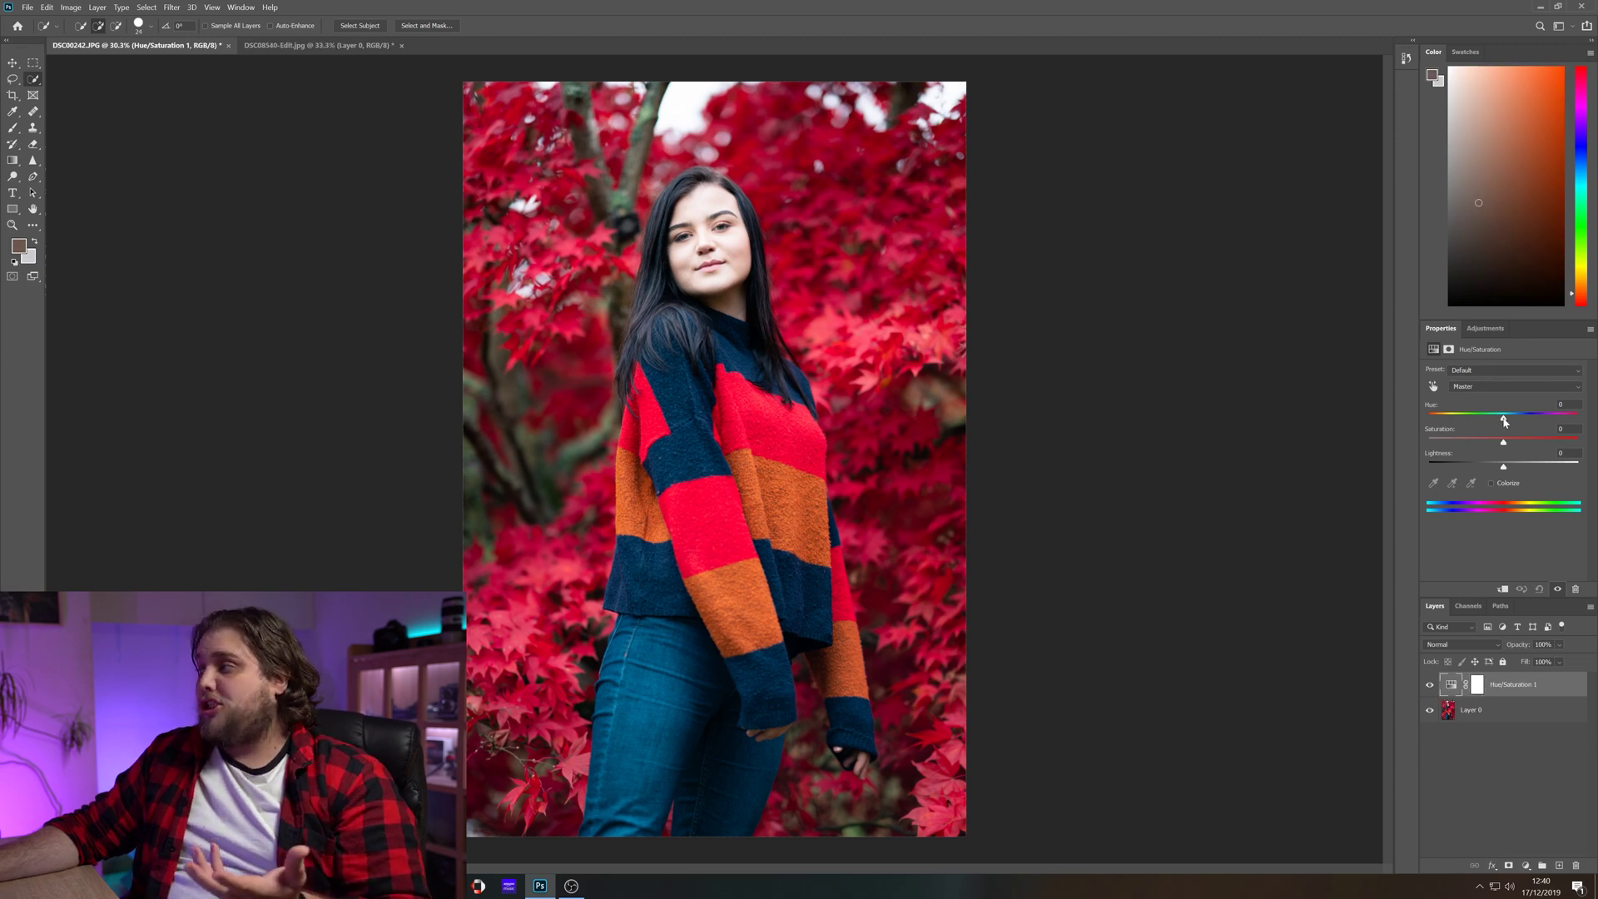
{"action": "left_click_drag", "start_coordinate": [1505, 422], "coordinate": [1483, 421]}
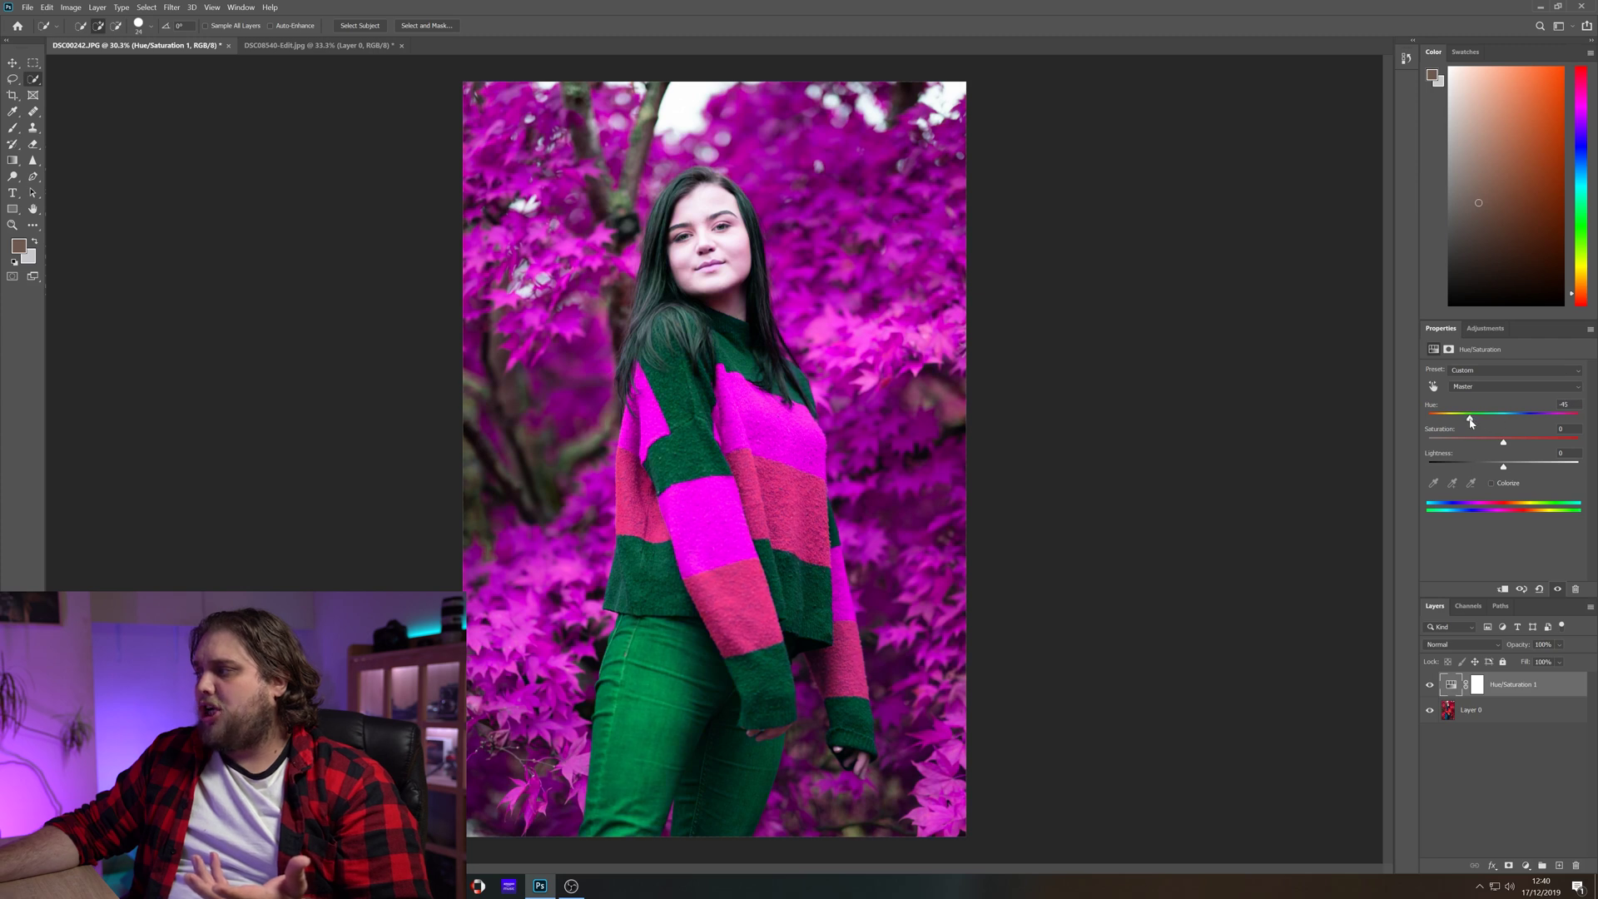
{"action": "left_click_drag", "start_coordinate": [1470, 422], "coordinate": [1504, 431]}
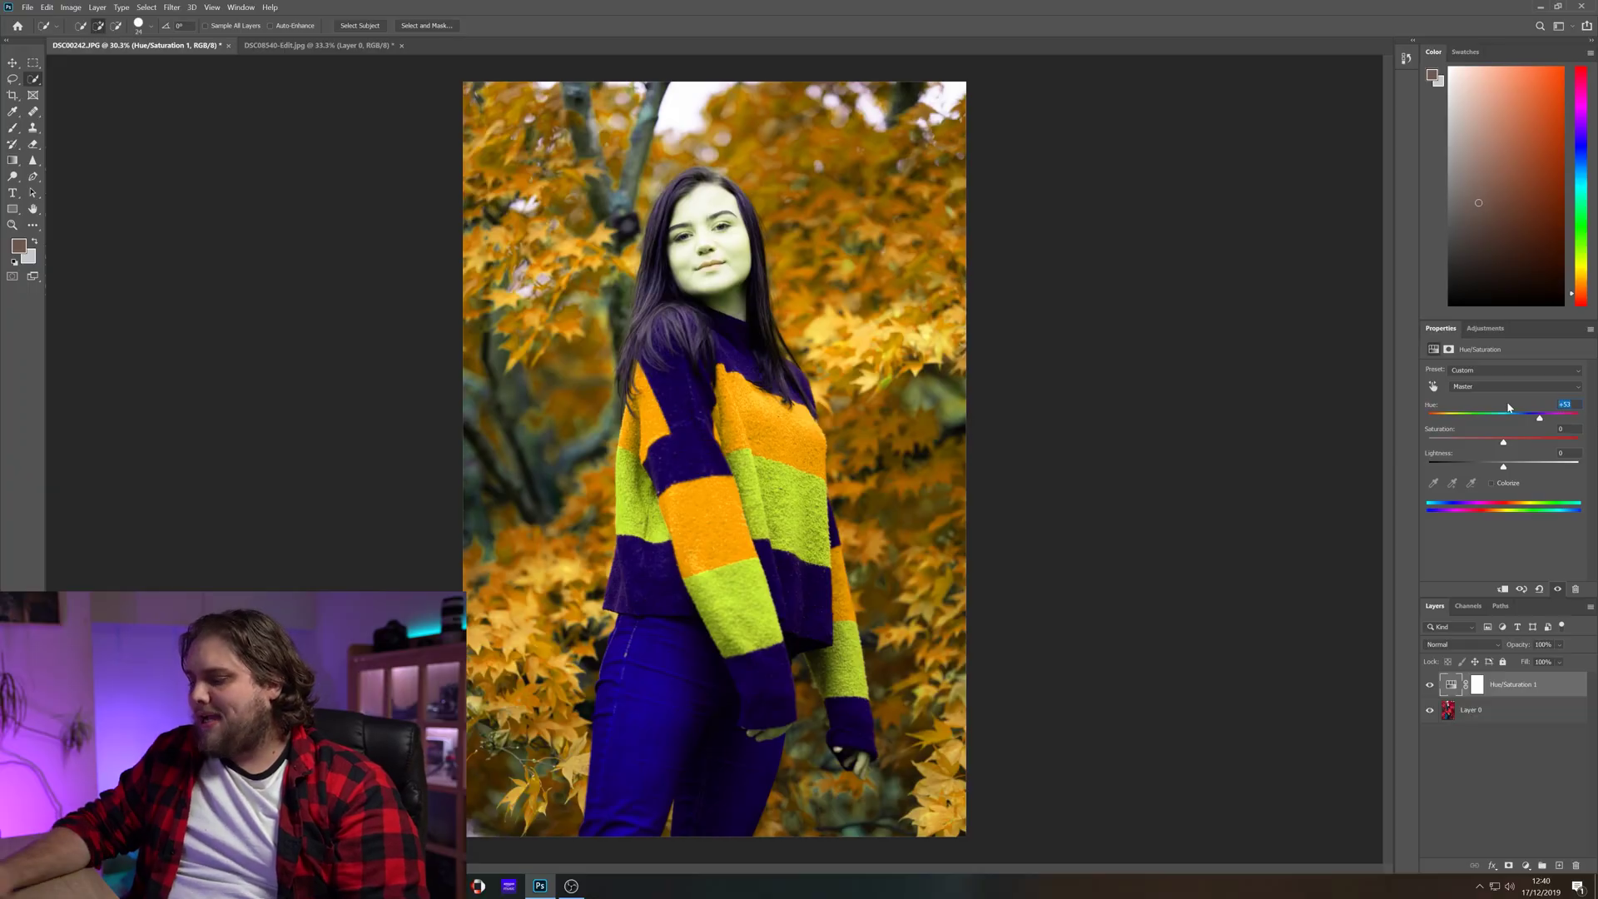
Reset the hue to 0 and delete the Hue/Saturation layer's mask
{"action": "type", "text": "0"}
{"action": "key", "text": "Return"}
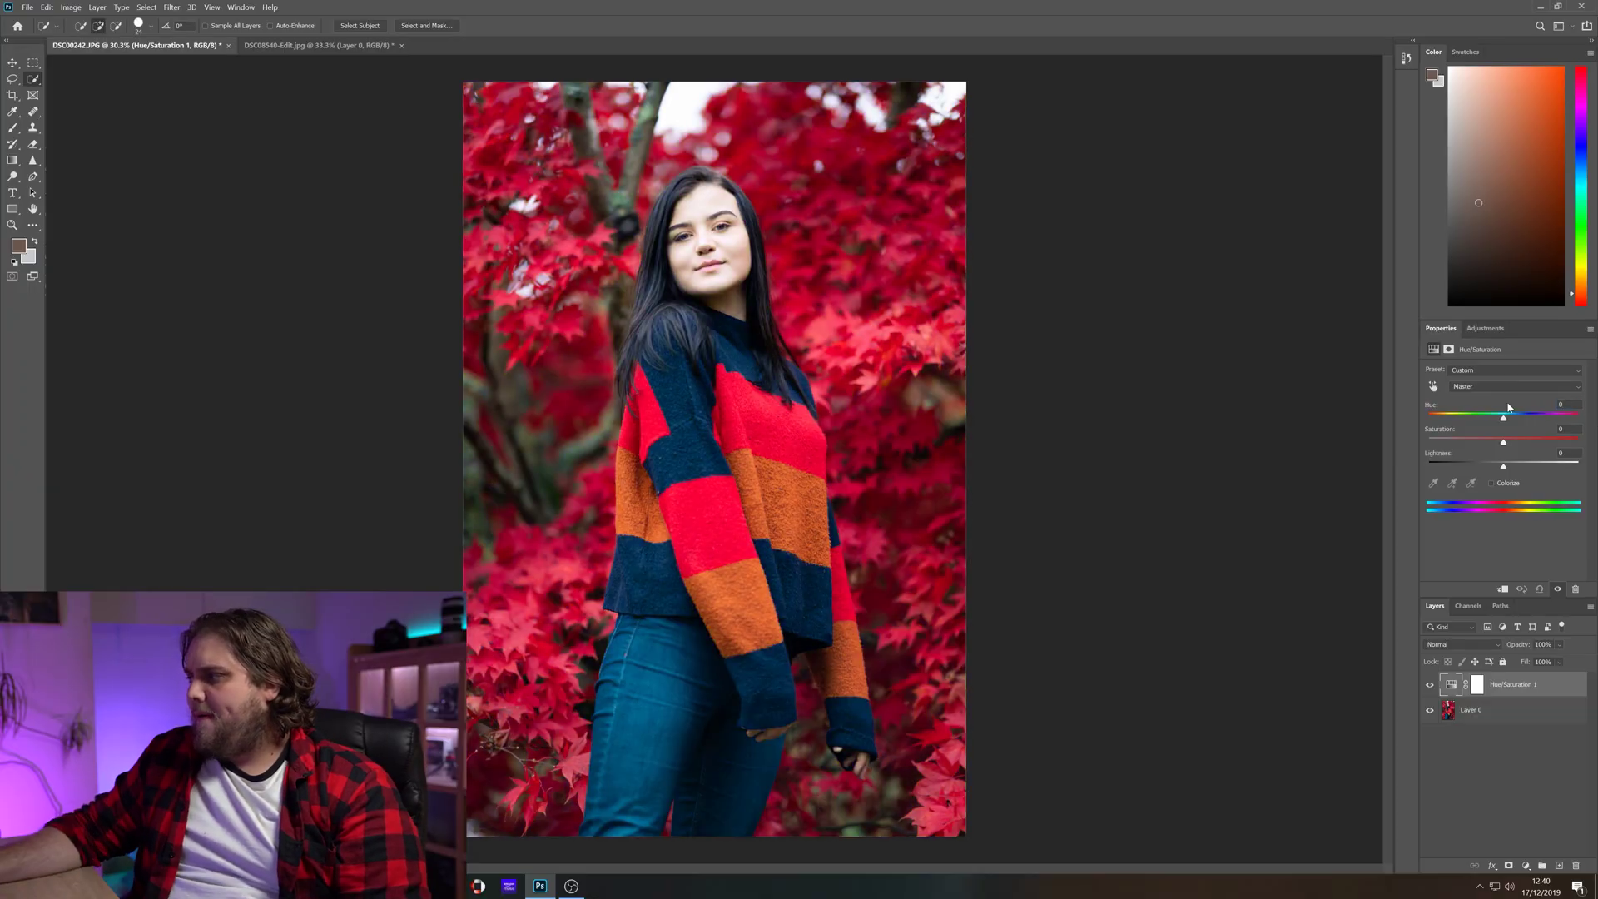
{"action": "left_click", "coordinate": [1478, 685]}
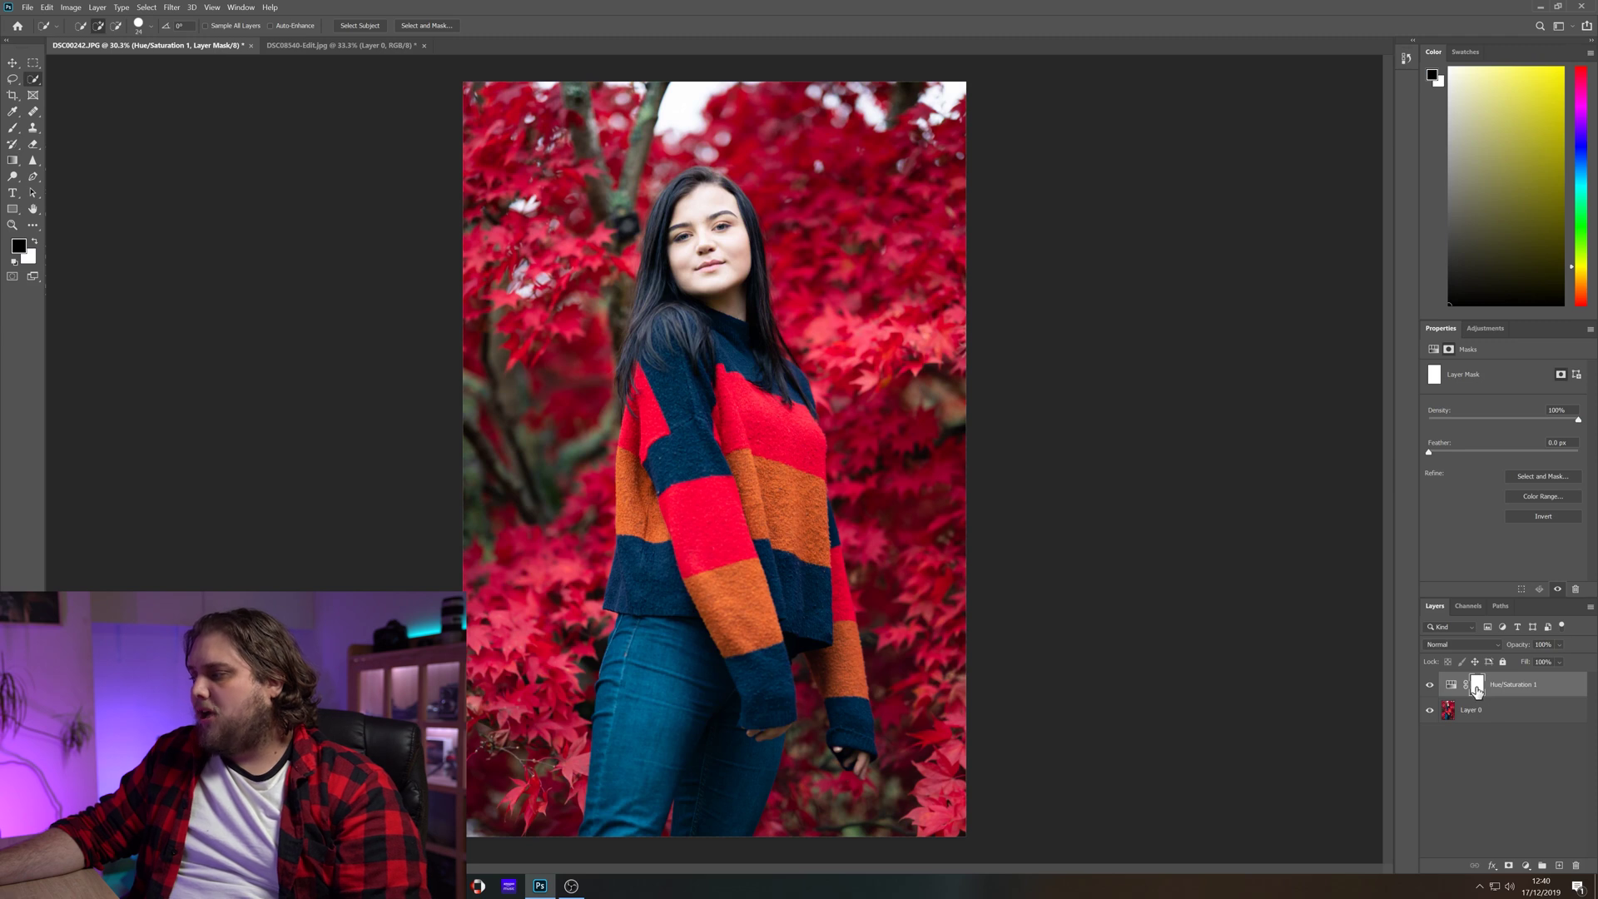
{"action": "right_click", "coordinate": [1481, 706]}
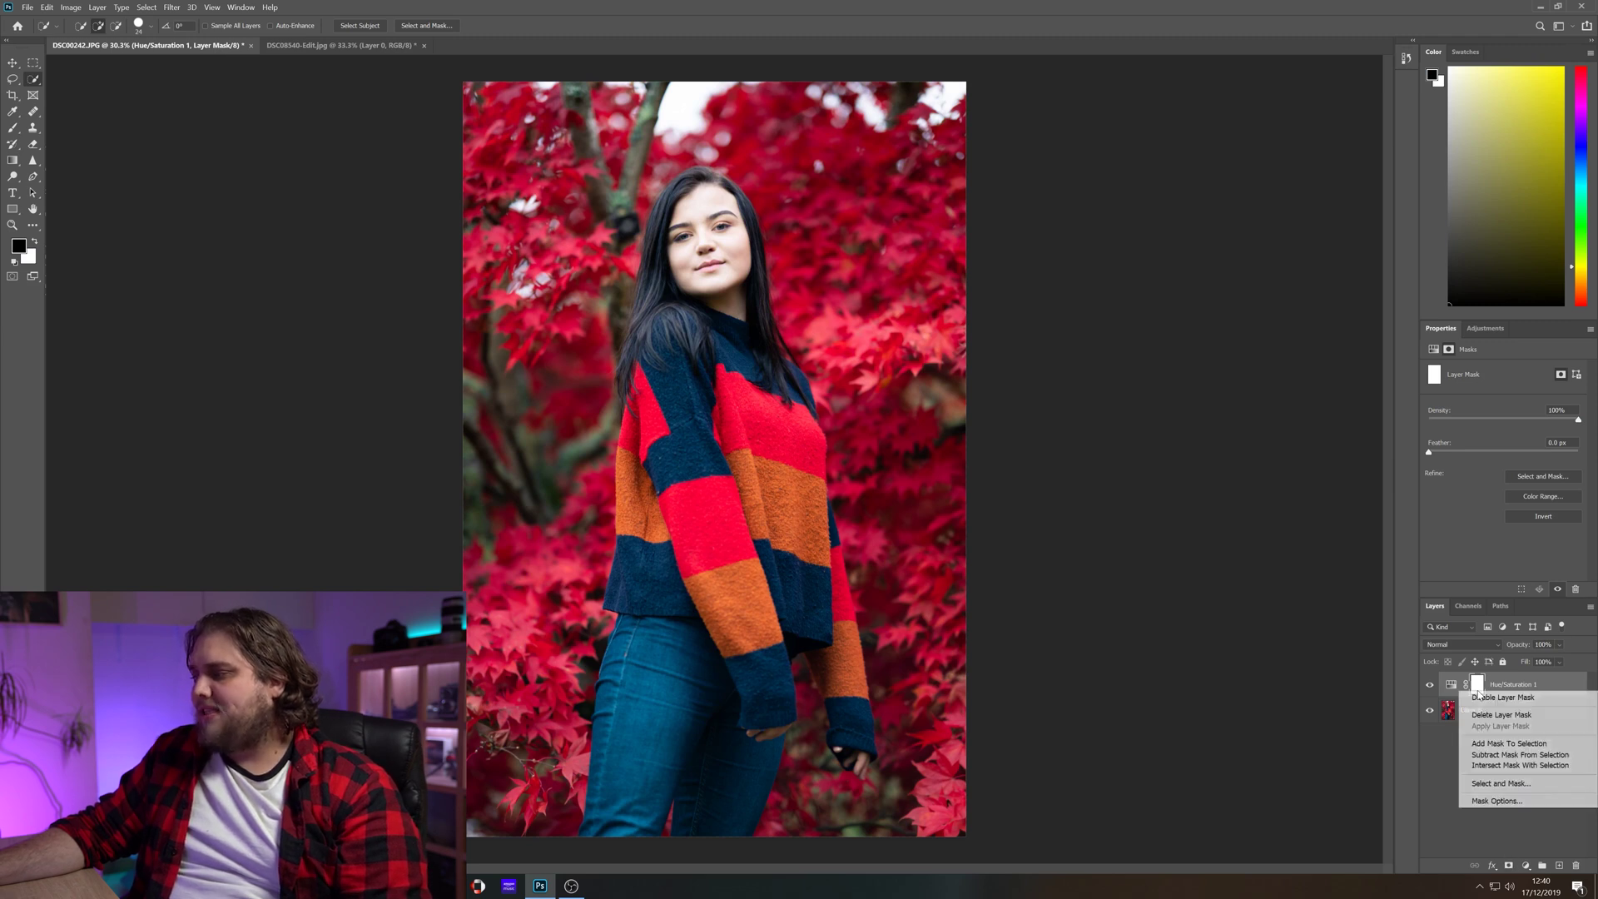
{"action": "key", "text": "Escape"}
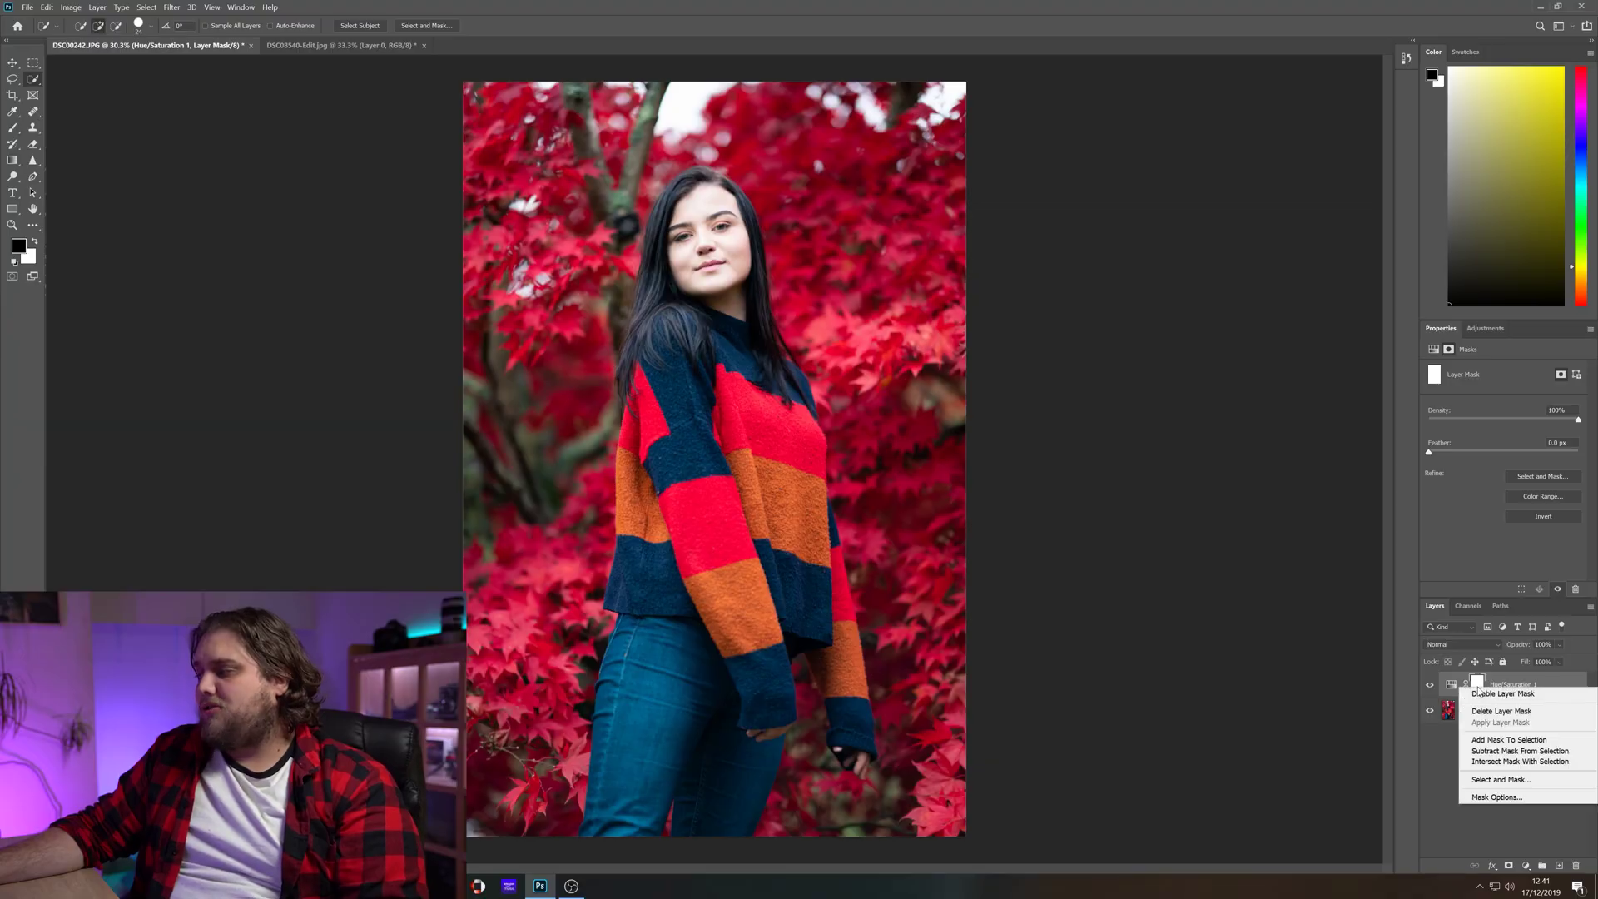
{"action": "left_click", "coordinate": [1500, 710]}
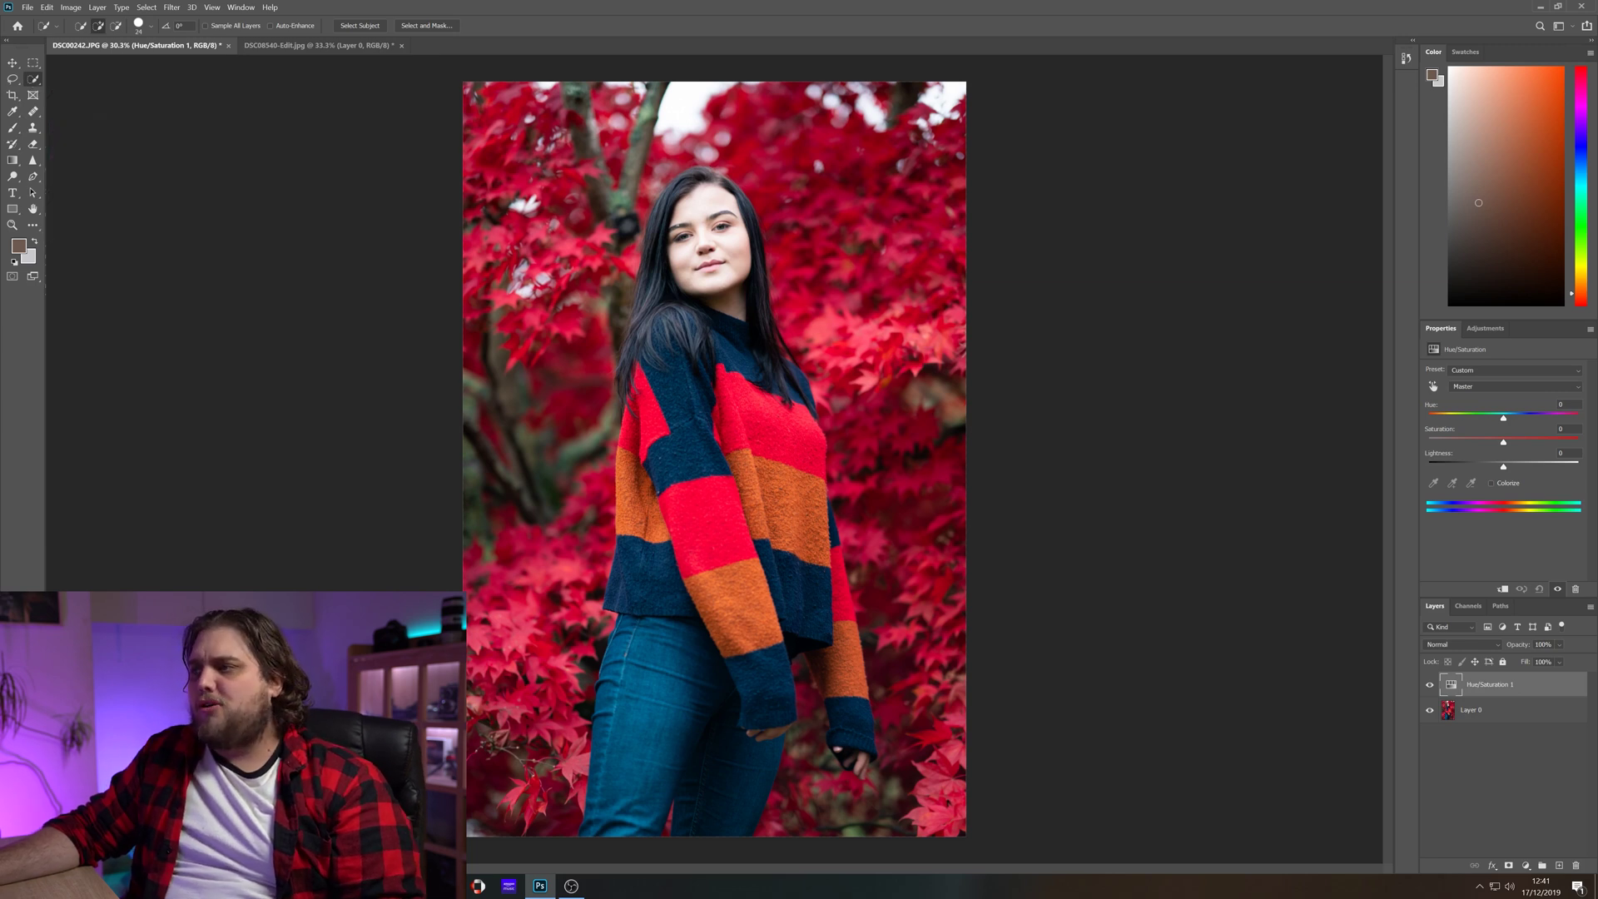
Try brushing a Quick Selection over the woman's face, body and far hand, then clear it
{"action": "left_click_drag", "start_coordinate": [727, 248], "coordinate": [737, 252]}
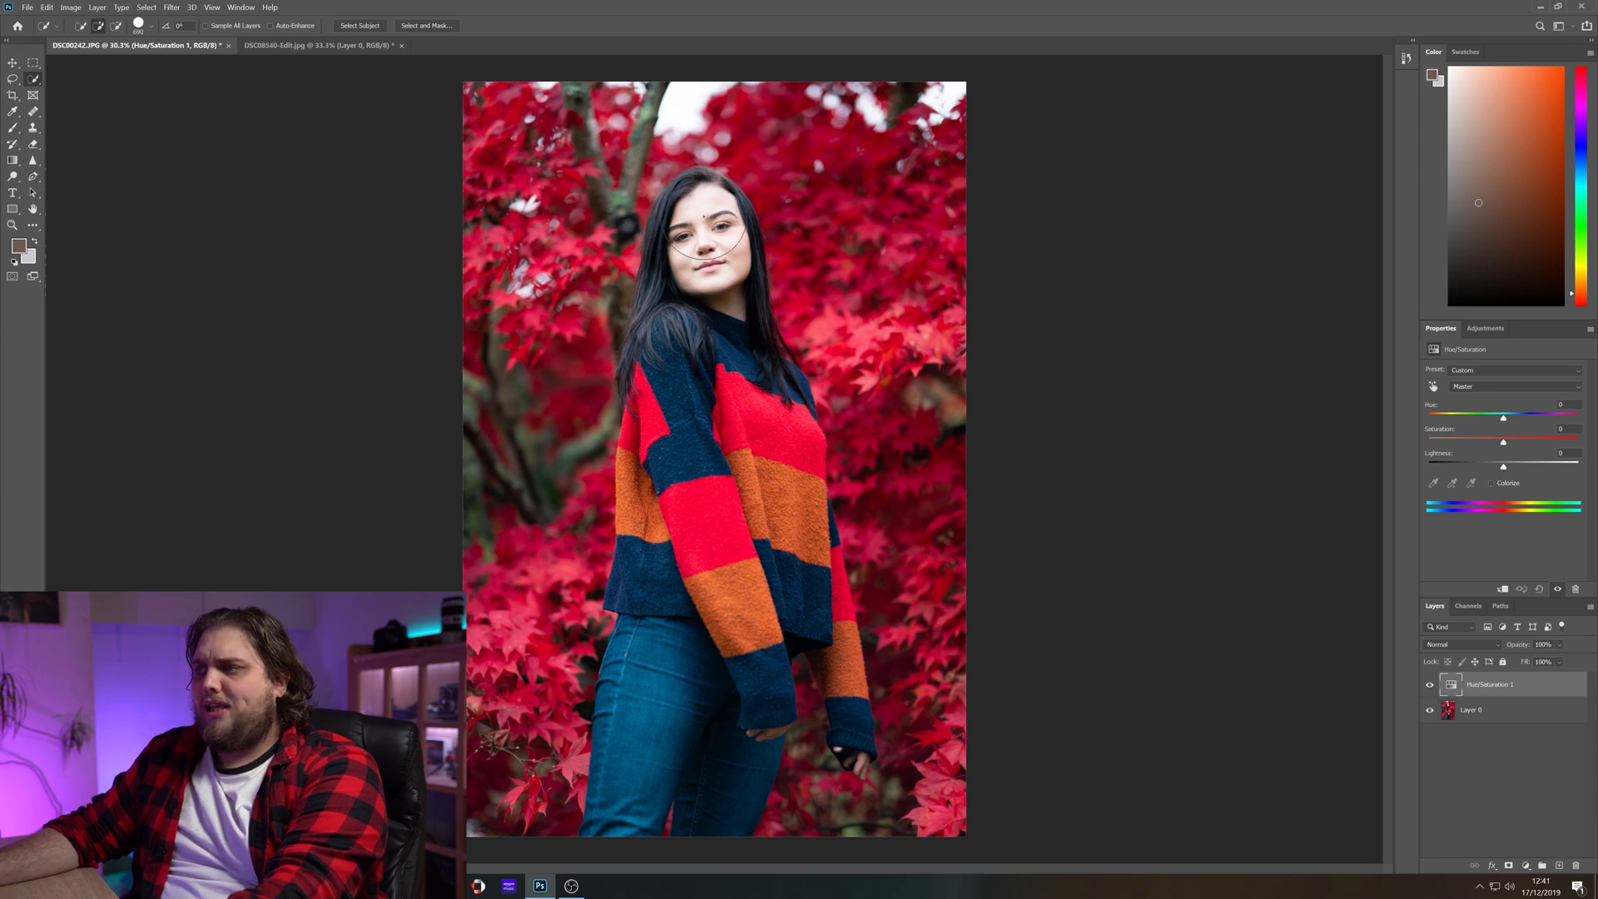
{"action": "left_click", "coordinate": [724, 250]}
{"action": "mouse_move", "coordinate": [724, 250]}
{"action": "left_mouse_down"}
{"action": "mouse_move", "coordinate": [686, 425]}
{"action": "mouse_move", "coordinate": [711, 441]}
{"action": "mouse_move", "coordinate": [708, 520]}
{"action": "mouse_move", "coordinate": [728, 520]}
{"action": "mouse_move", "coordinate": [662, 516]}
{"action": "mouse_move", "coordinate": [695, 503]}
{"action": "mouse_move", "coordinate": [674, 699]}
{"action": "mouse_move", "coordinate": [728, 618]}
{"action": "mouse_move", "coordinate": [785, 614]}
{"action": "mouse_move", "coordinate": [808, 649]}
{"action": "left_mouse_up"}
{"action": "left_click", "coordinate": [849, 749]}
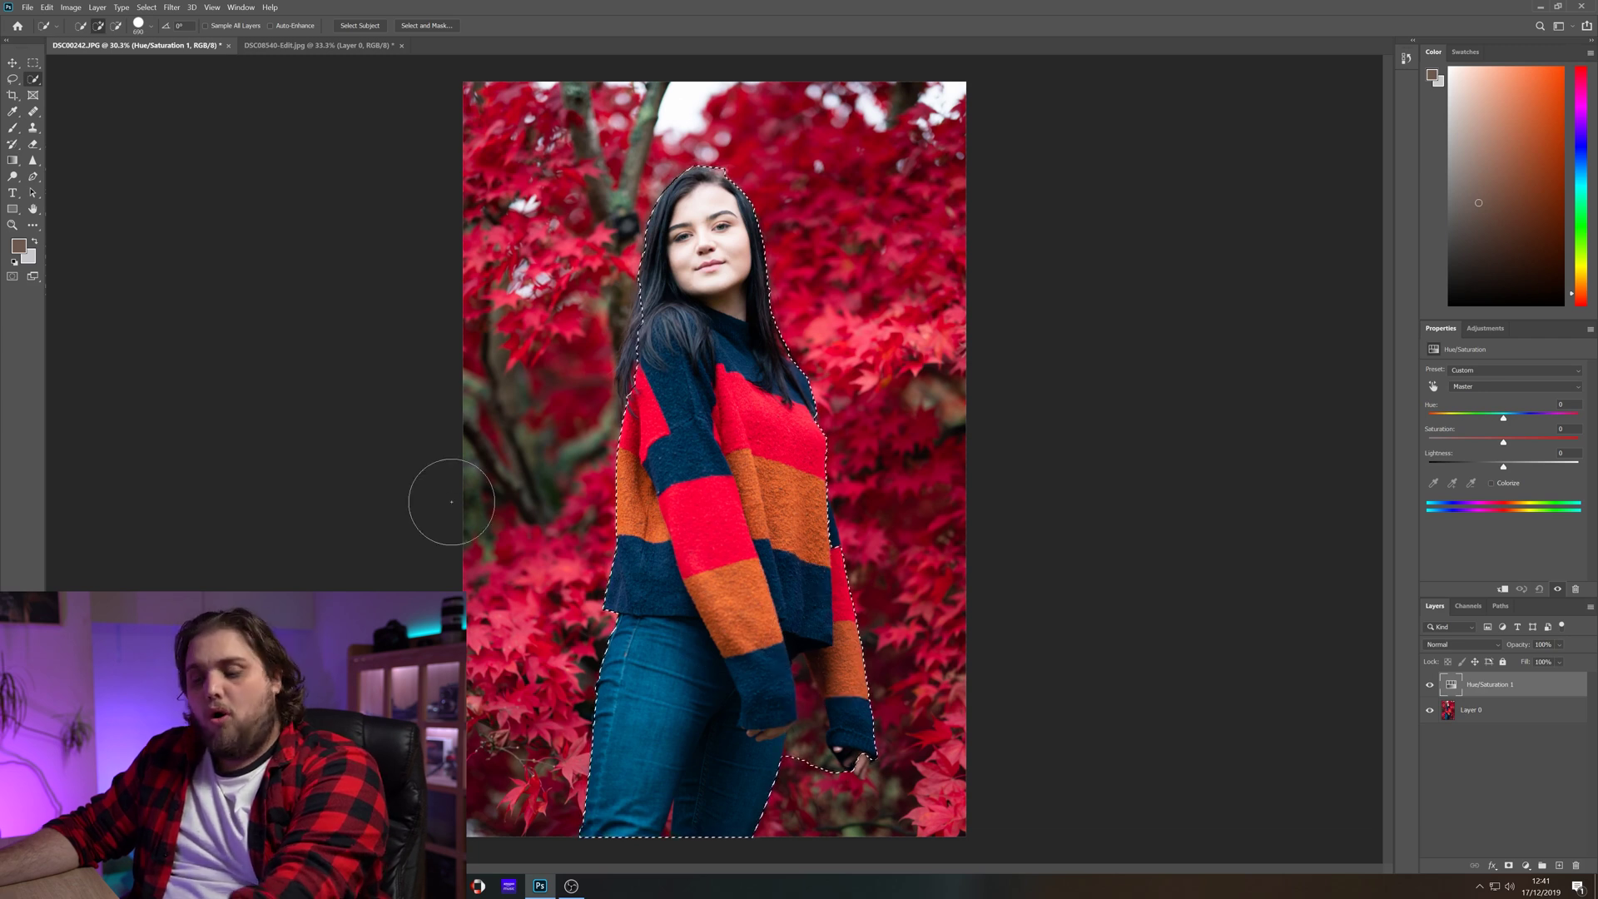
{"action": "key", "text": "ctrl+d"}
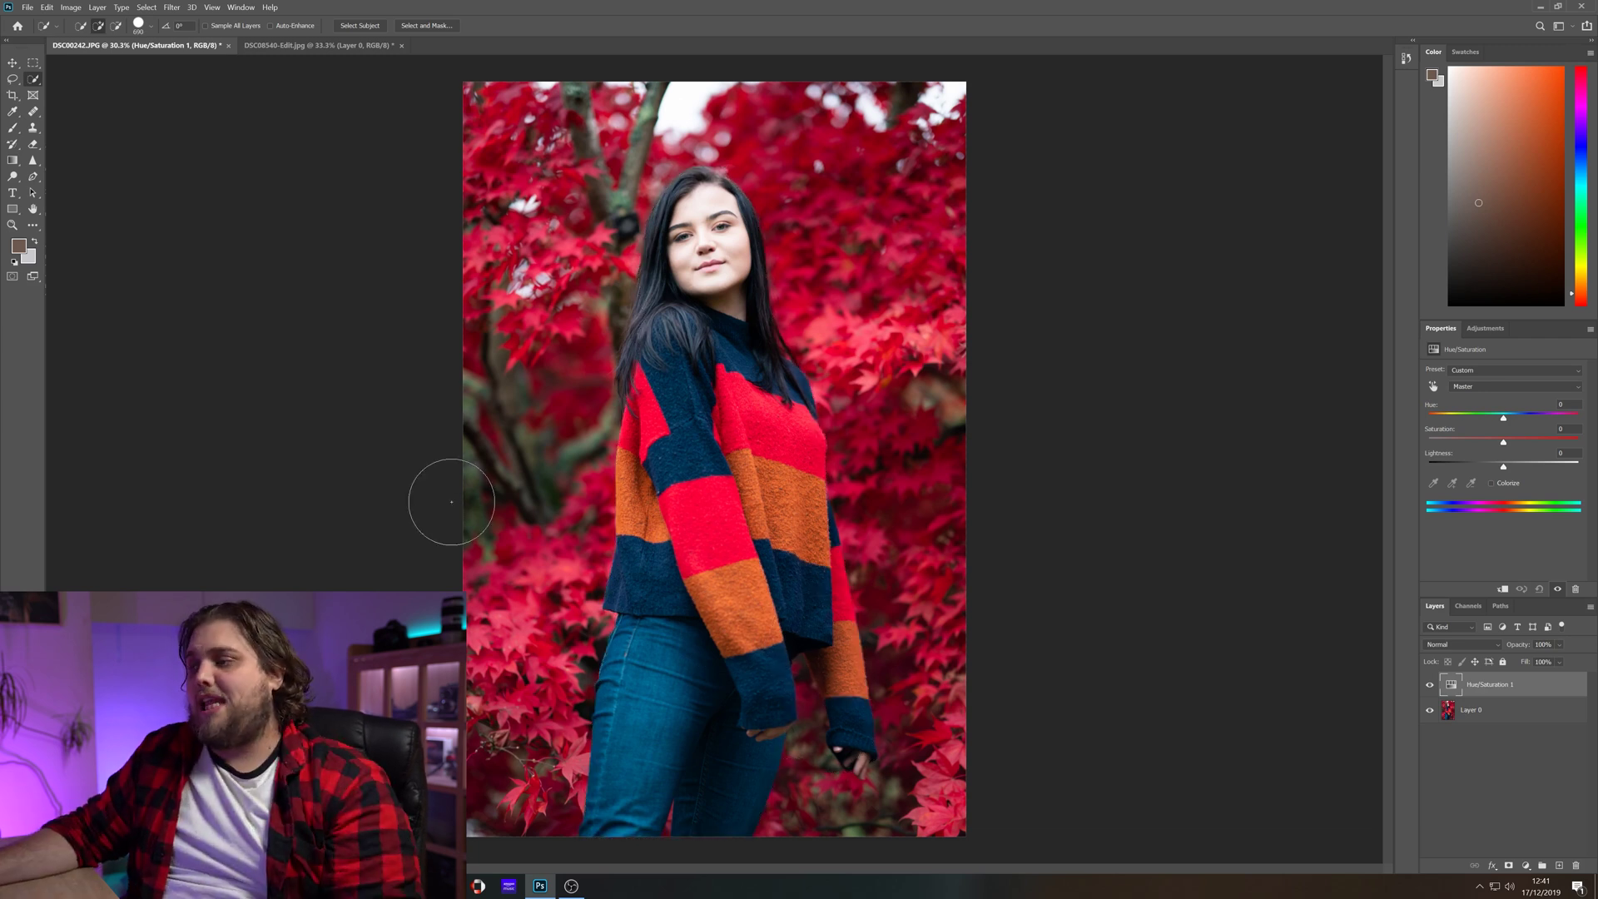
Select the woman with Select Subject and subtract the background gap between her legs
{"action": "left_click", "coordinate": [354, 28]}
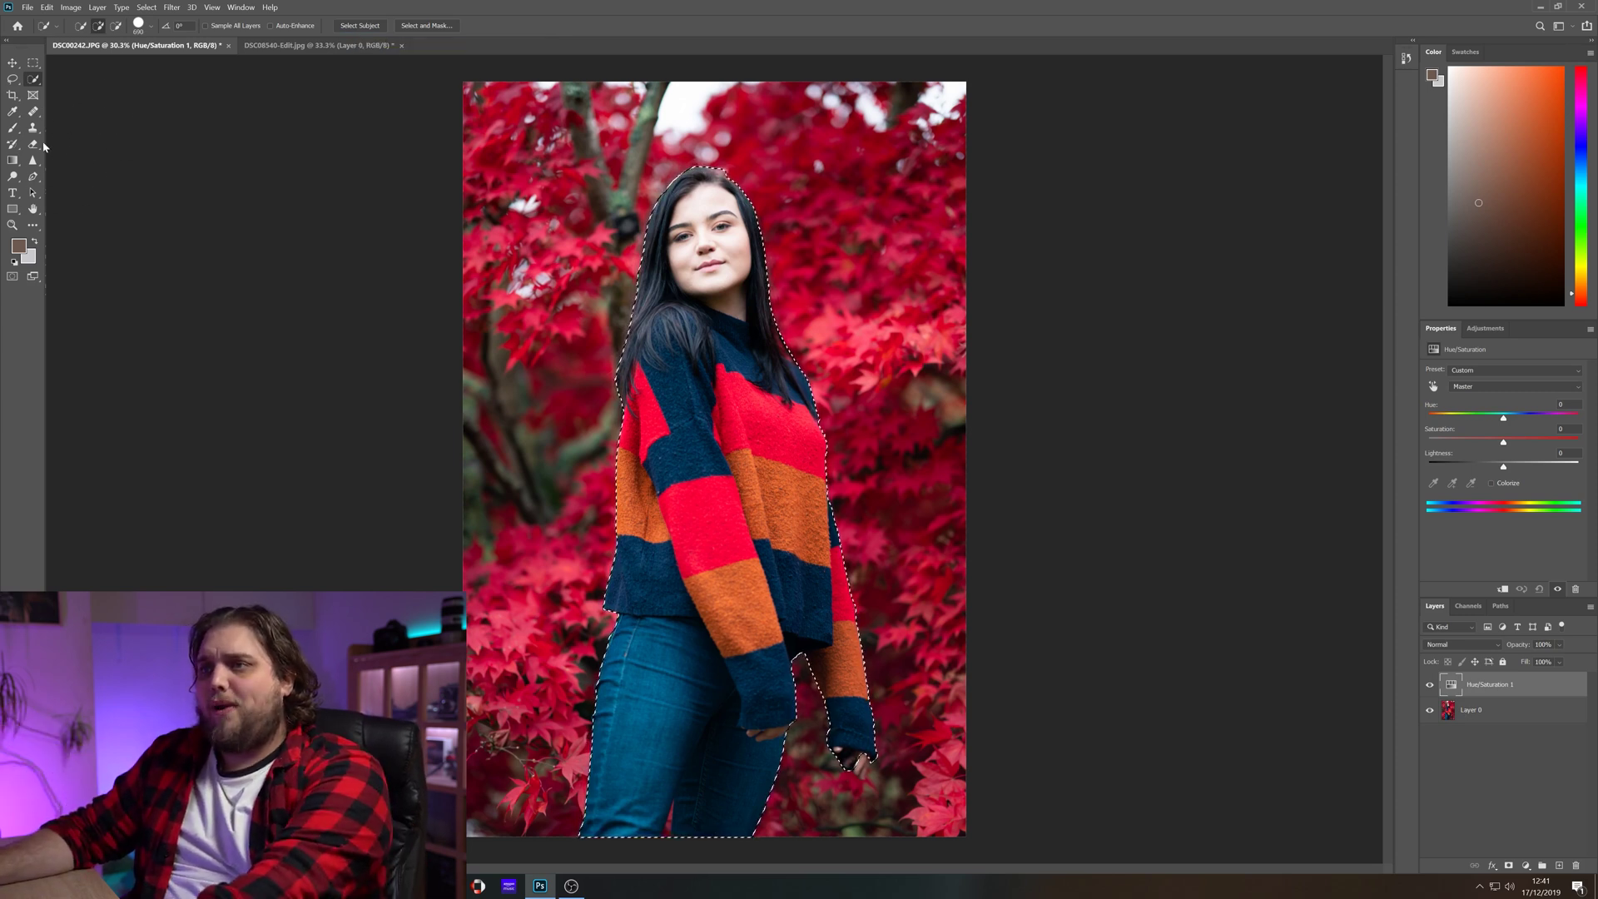
{"action": "scroll", "coordinate": [683, 812], "scroll_direction": "up", "scroll_amount": 5}
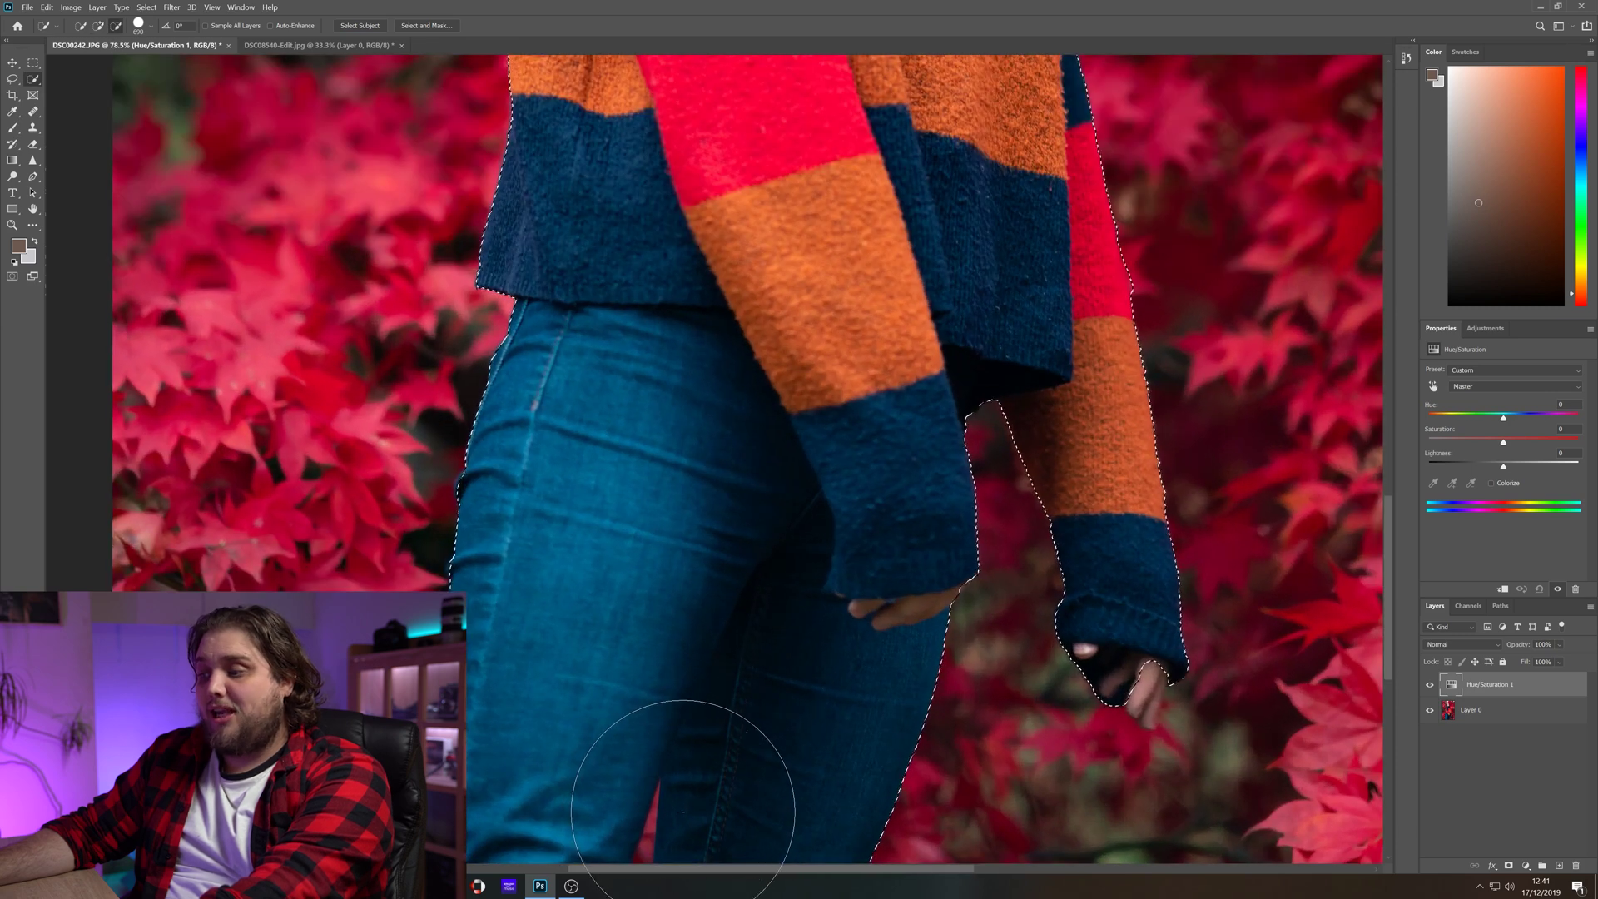
{"action": "scroll", "coordinate": [683, 812], "scroll_direction": "up", "scroll_amount": 2}
{"action": "scroll", "coordinate": [679, 554], "scroll_direction": "up", "scroll_amount": 3}
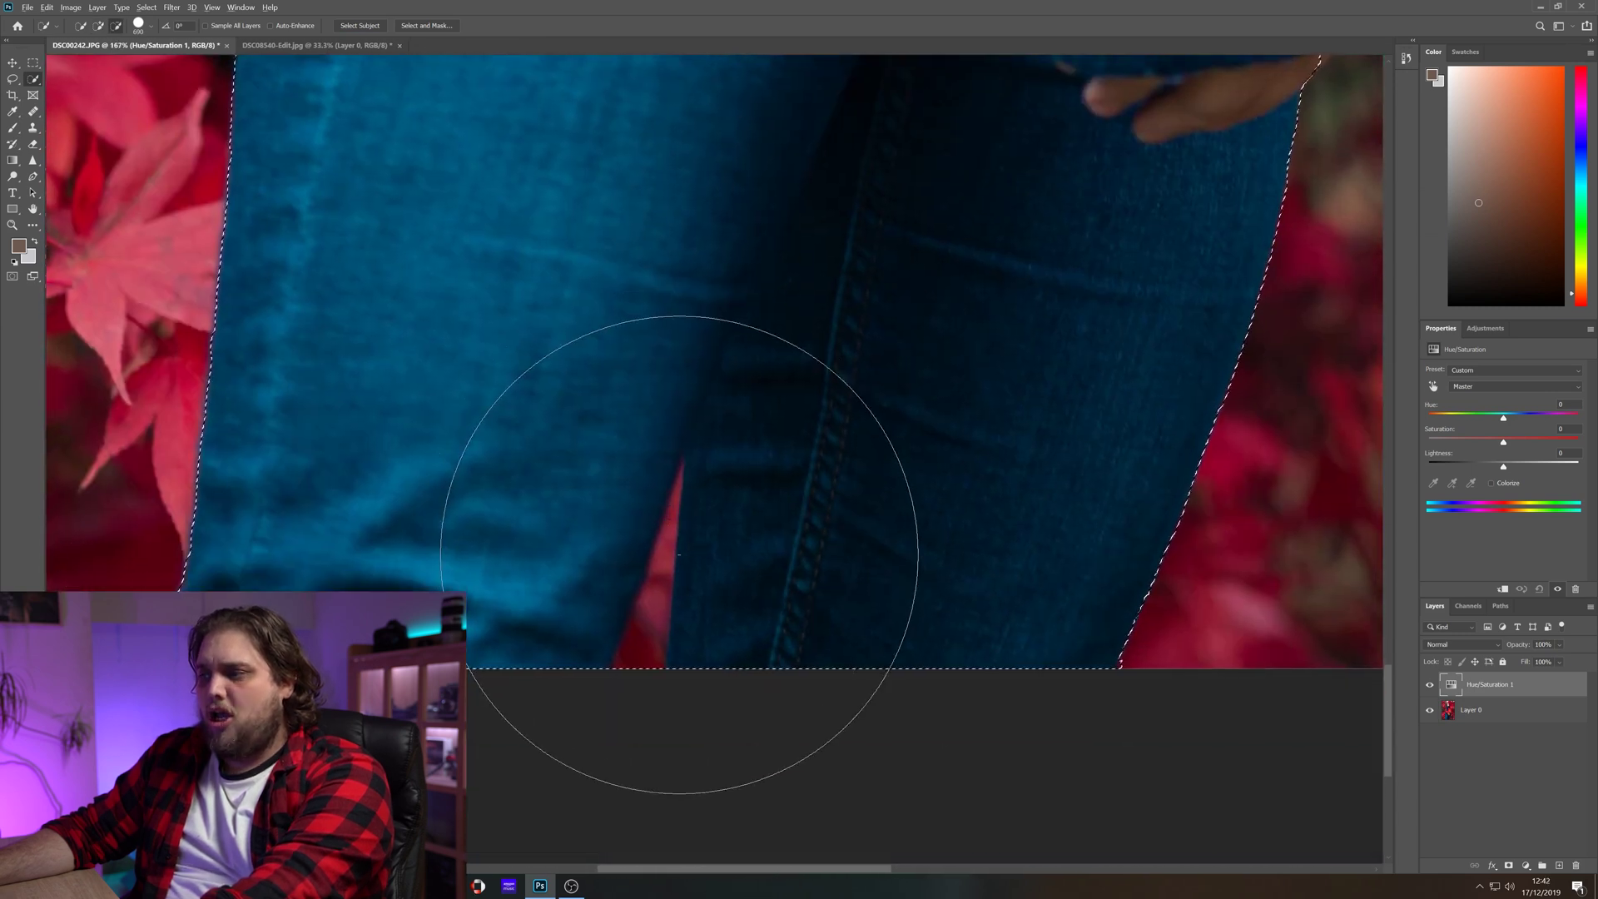
{"action": "left_click_drag", "start_coordinate": [679, 555], "coordinate": [500, 562]}
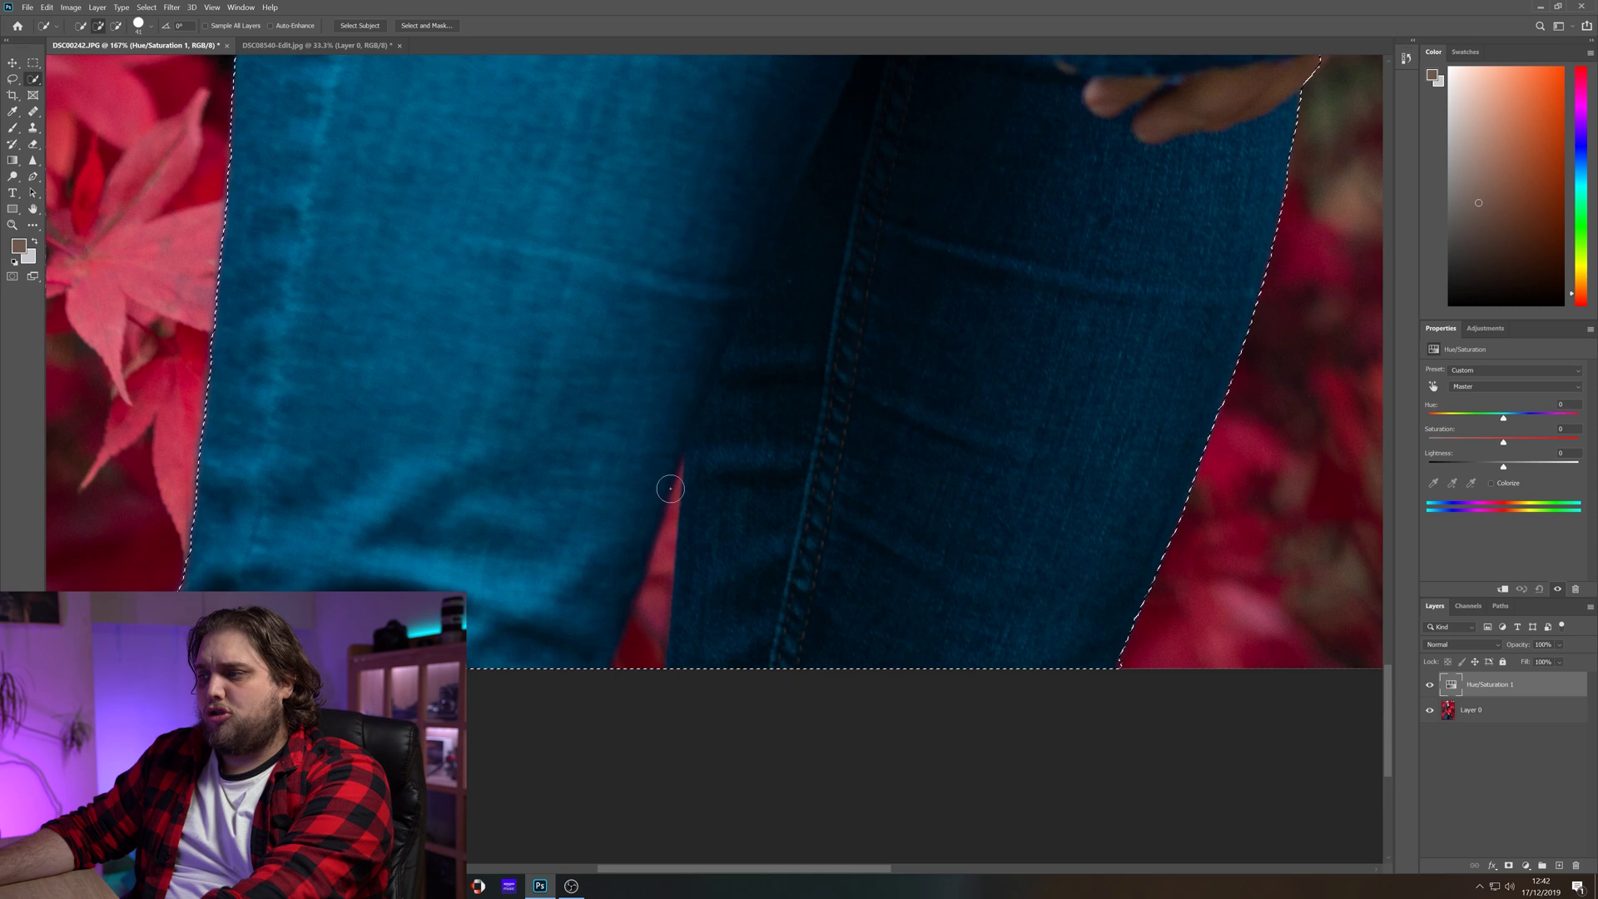
{"action": "key", "text": "alt"}
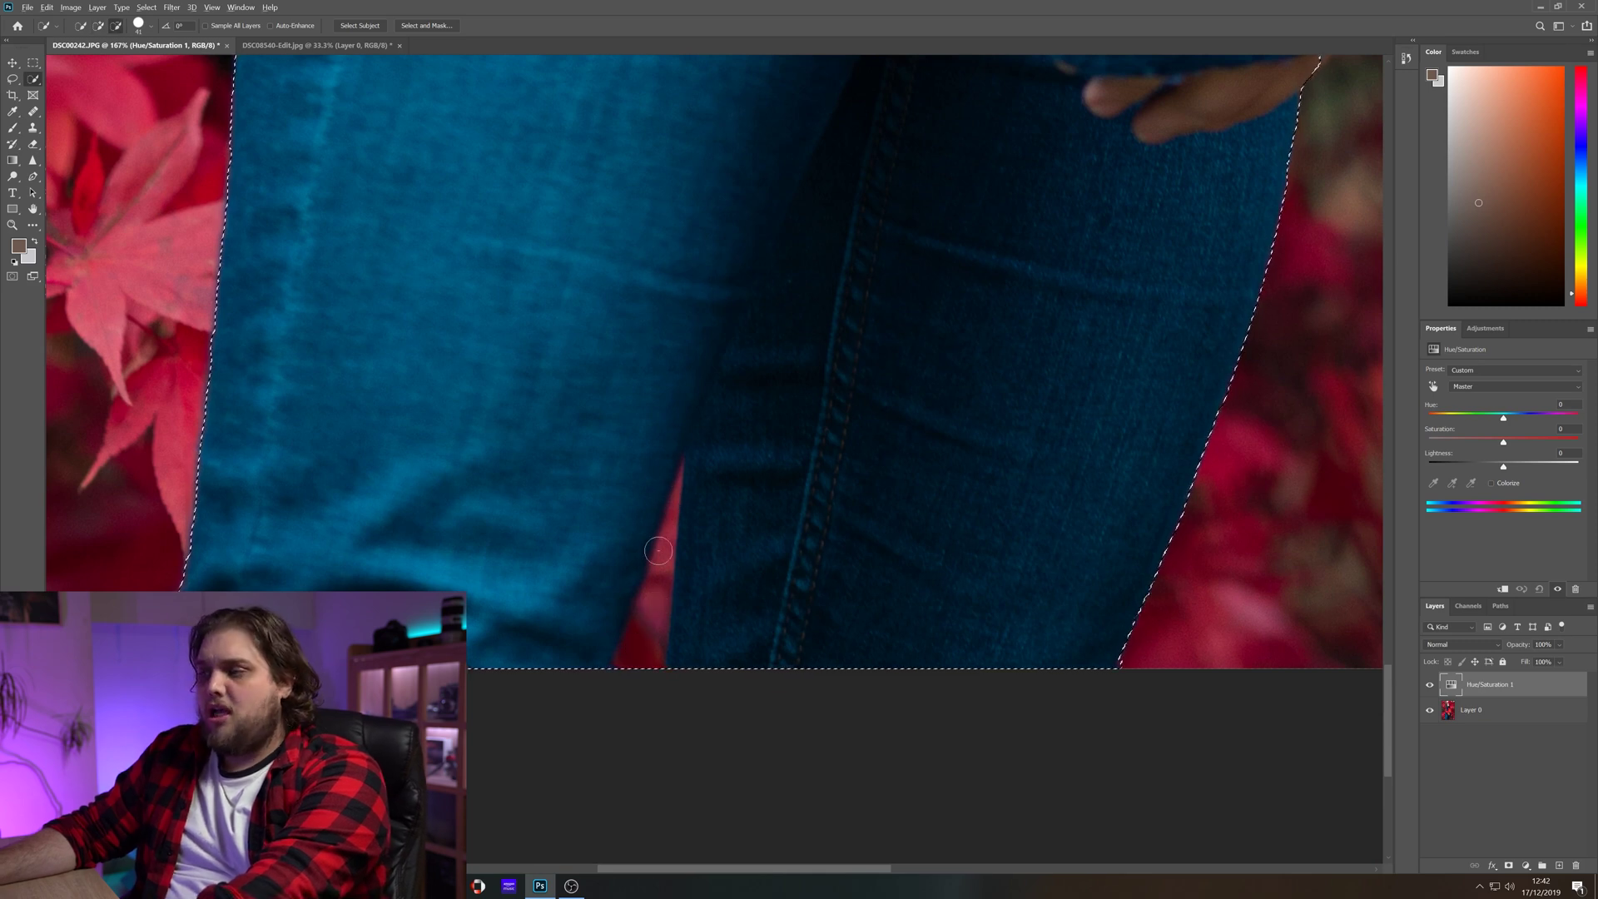
{"action": "left_click_drag", "start_coordinate": [666, 579], "coordinate": [652, 582]}
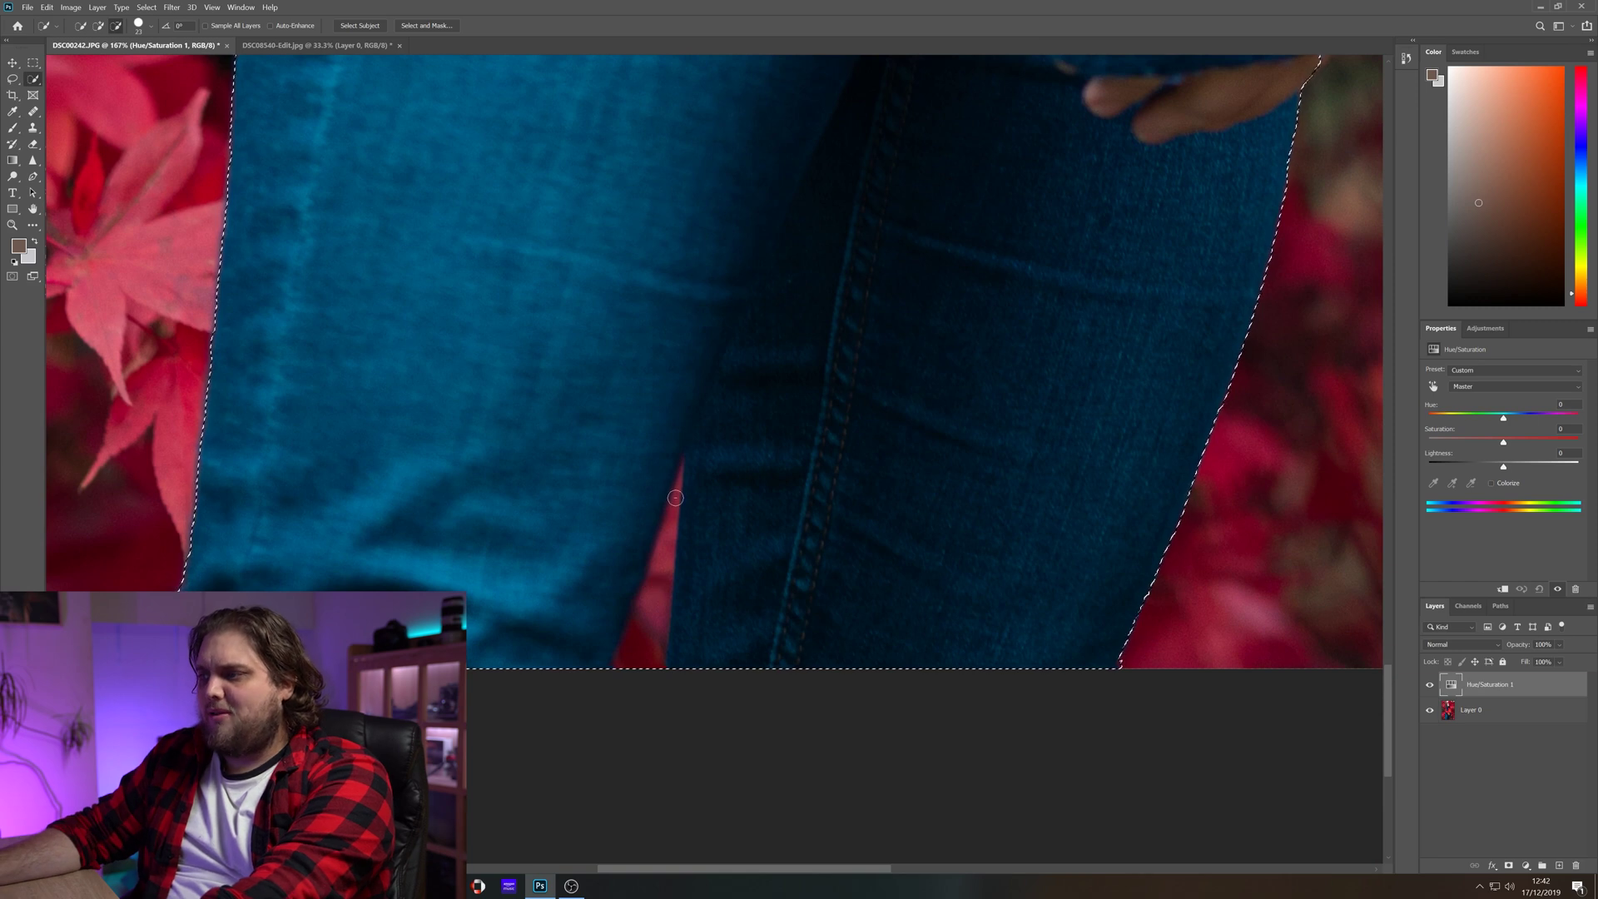
{"action": "left_click_drag", "start_coordinate": [675, 498], "coordinate": [675, 503]}
{"action": "left_click_drag", "start_coordinate": [655, 584], "coordinate": [646, 650]}
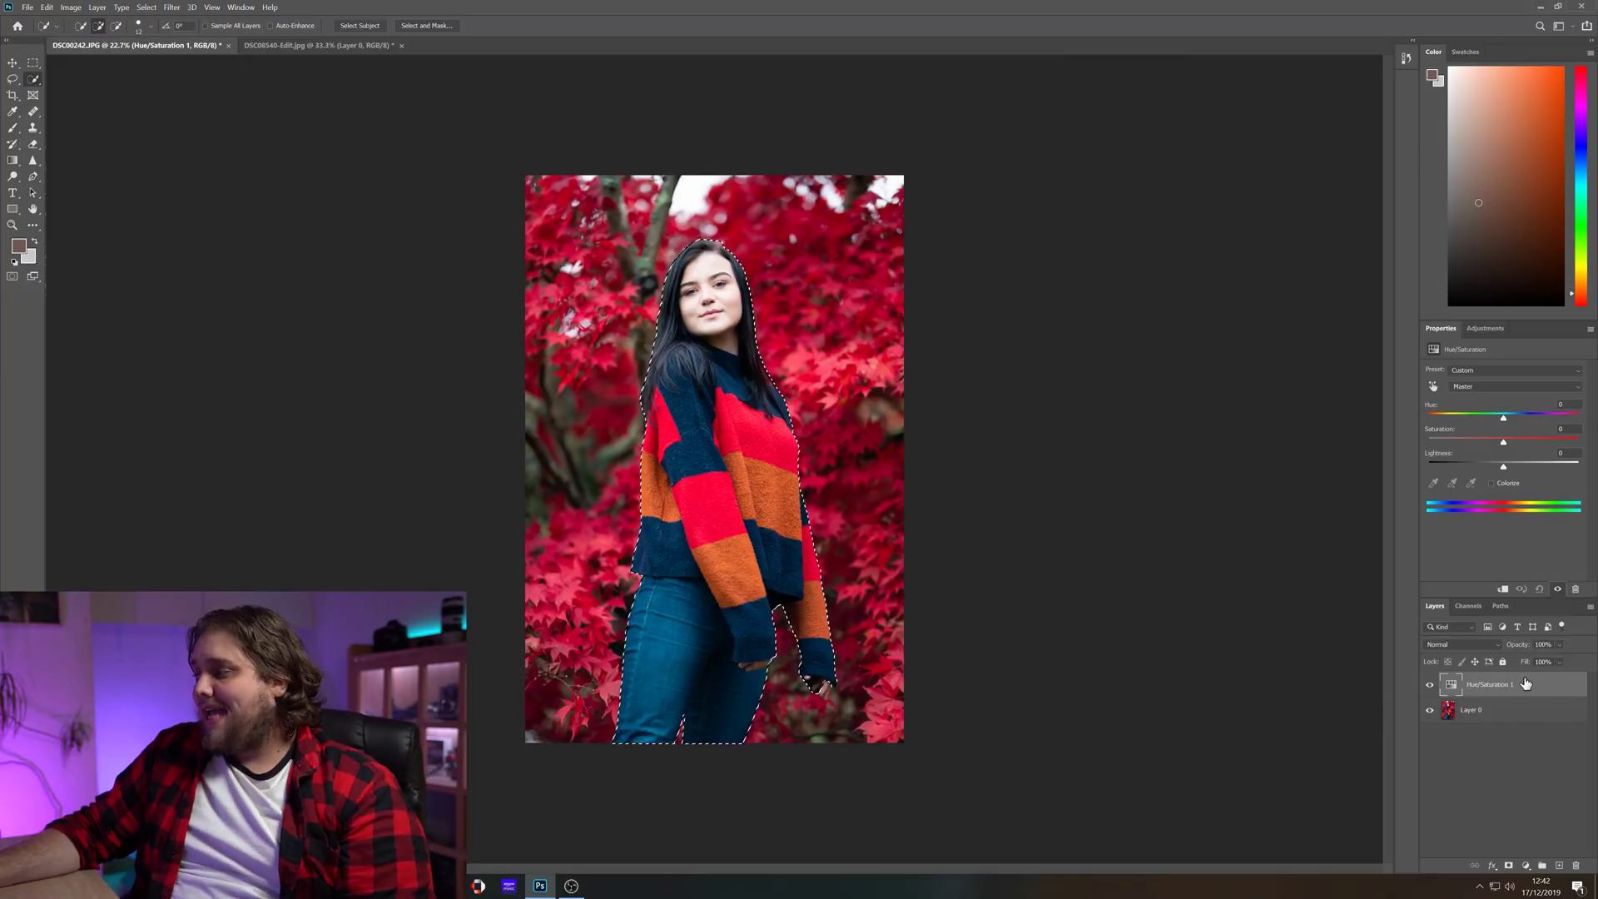
Mask the Hue/Saturation layer to the woman's selection and test a hue shift inside it
{"action": "left_click", "coordinate": [1508, 865]}
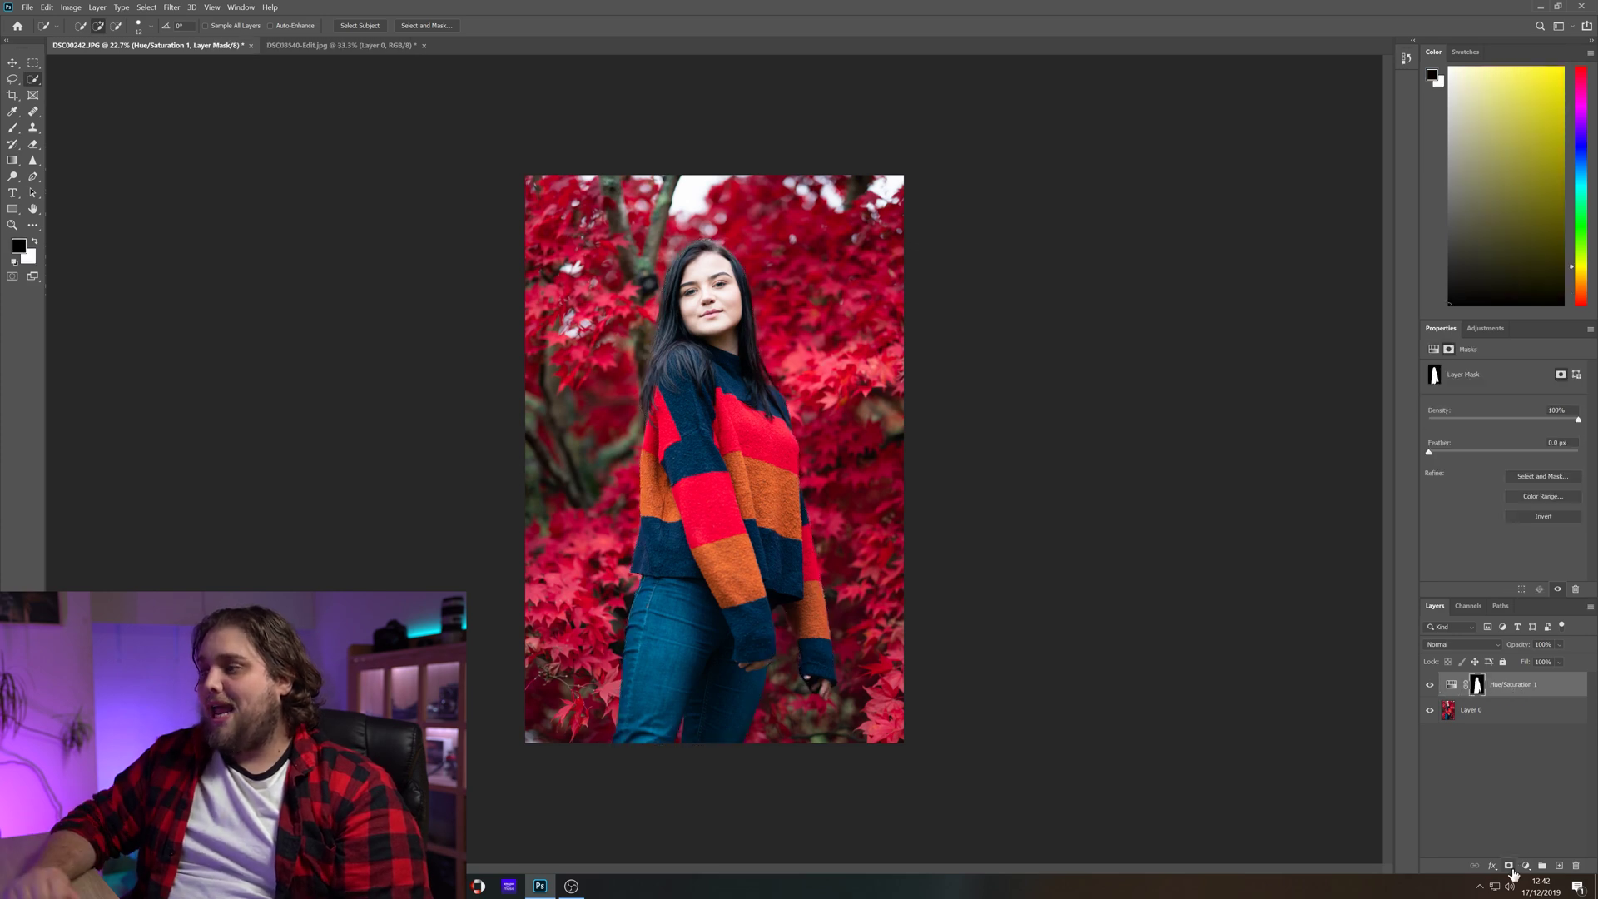
{"action": "left_click", "coordinate": [1448, 685]}
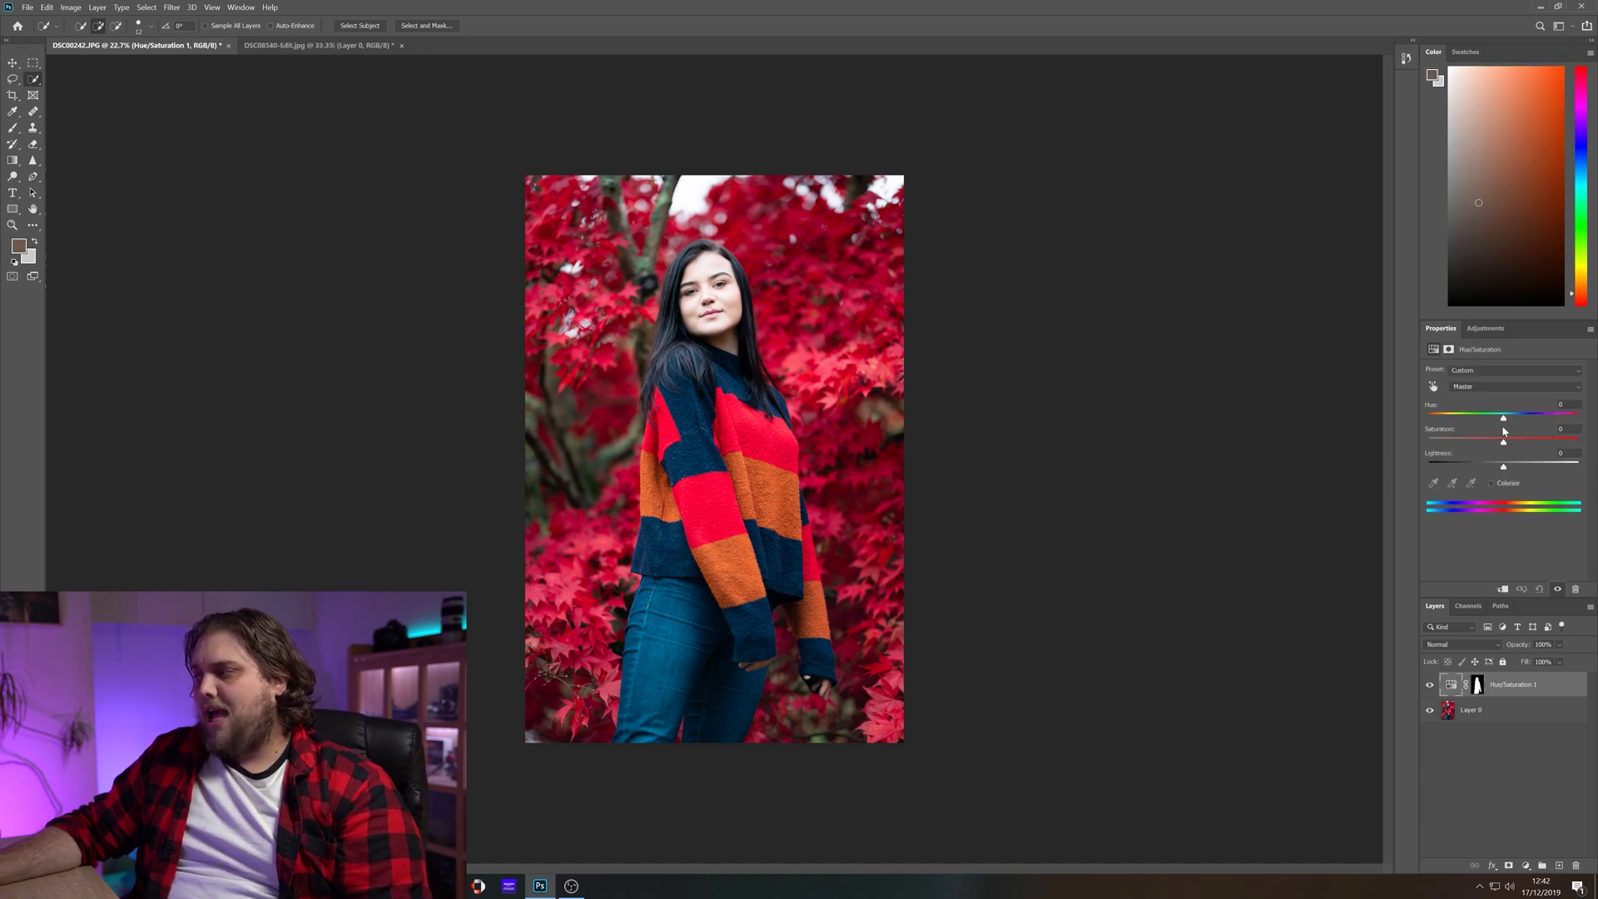
{"action": "mouse_move", "coordinate": [1506, 422]}
{"action": "left_mouse_down"}
{"action": "mouse_move", "coordinate": [1456, 420]}
{"action": "mouse_move", "coordinate": [1548, 420]}
{"action": "mouse_move", "coordinate": [1466, 422]}
{"action": "mouse_move", "coordinate": [1504, 424]}
{"action": "left_mouse_up"}
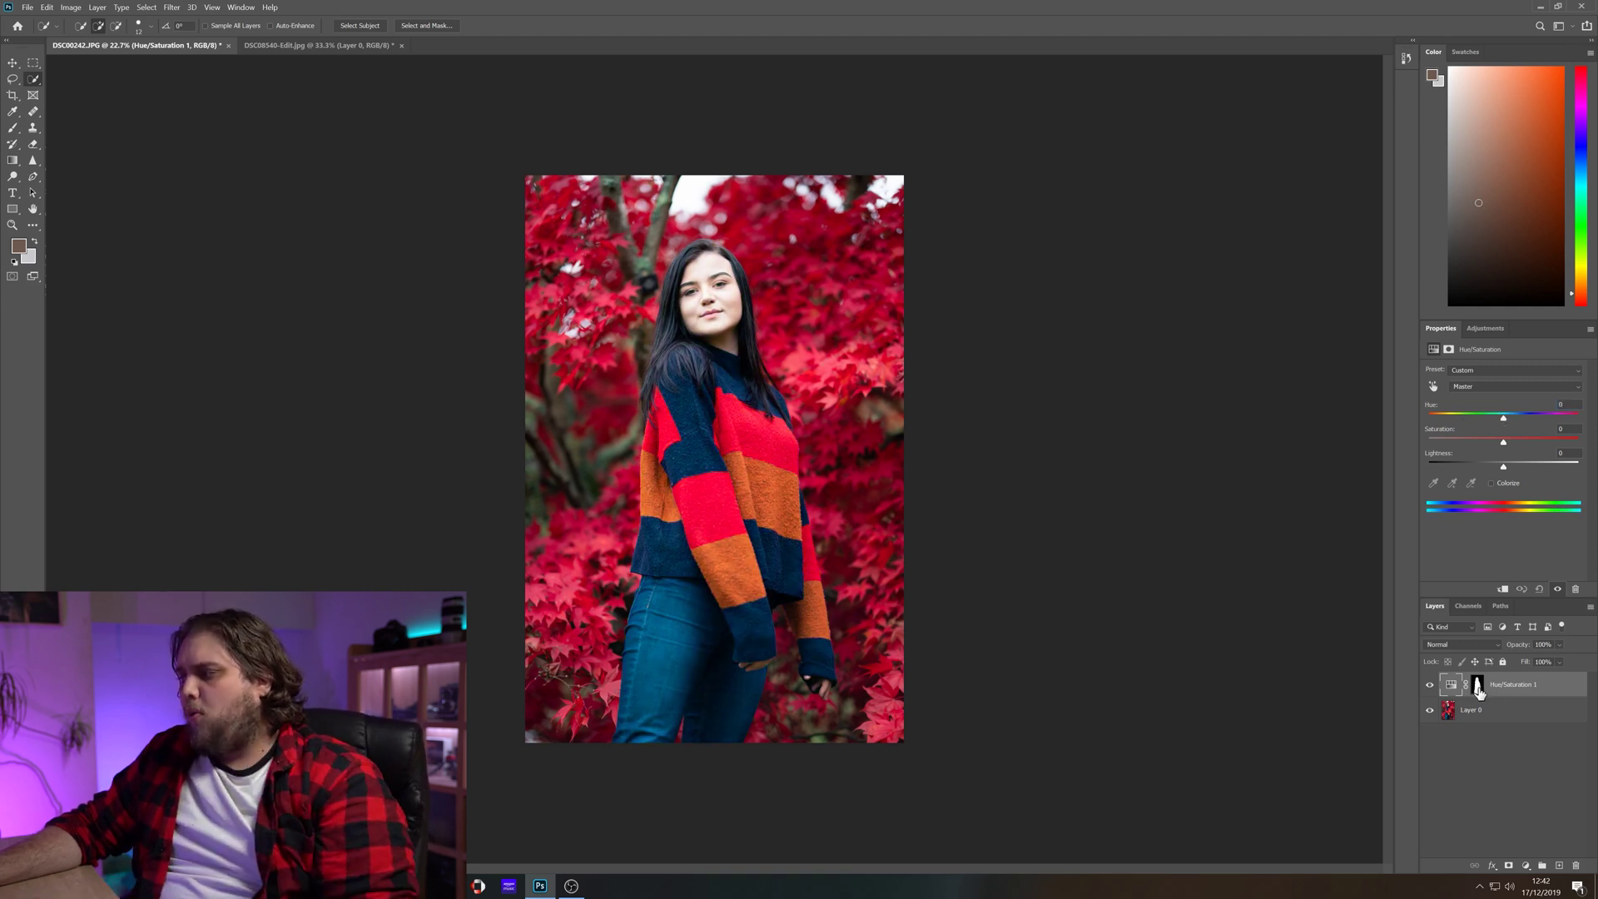
{"action": "left_click", "coordinate": [1477, 685]}
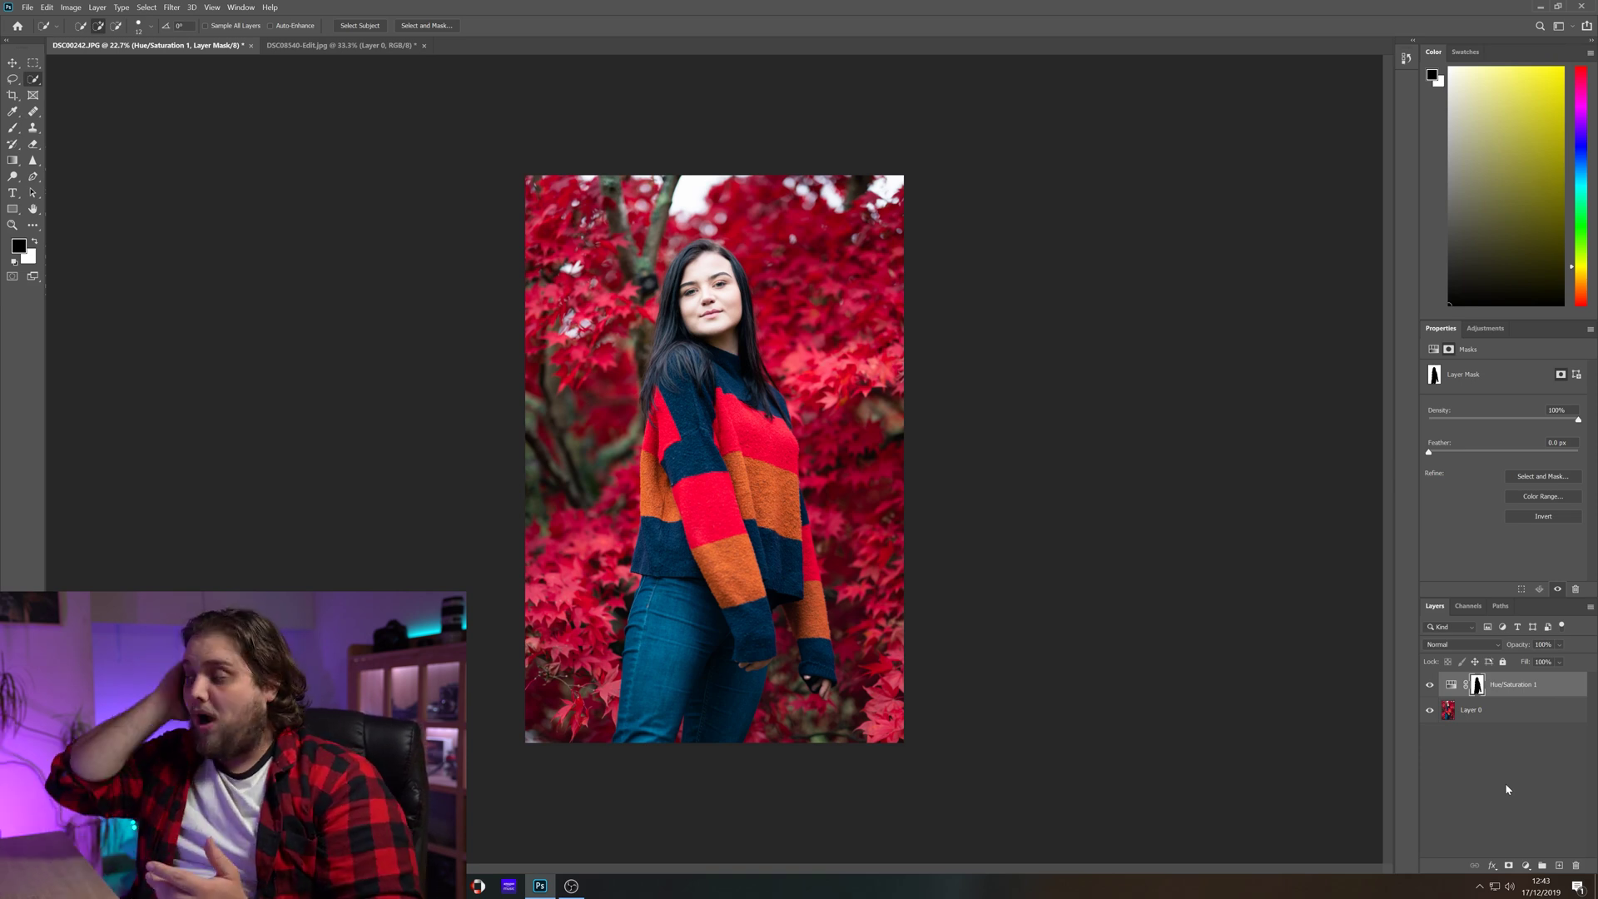
Sample the leaves to target Reds, nudge hue to +2 and narrow the range to leaf tones
{"action": "left_click", "coordinate": [1452, 694]}
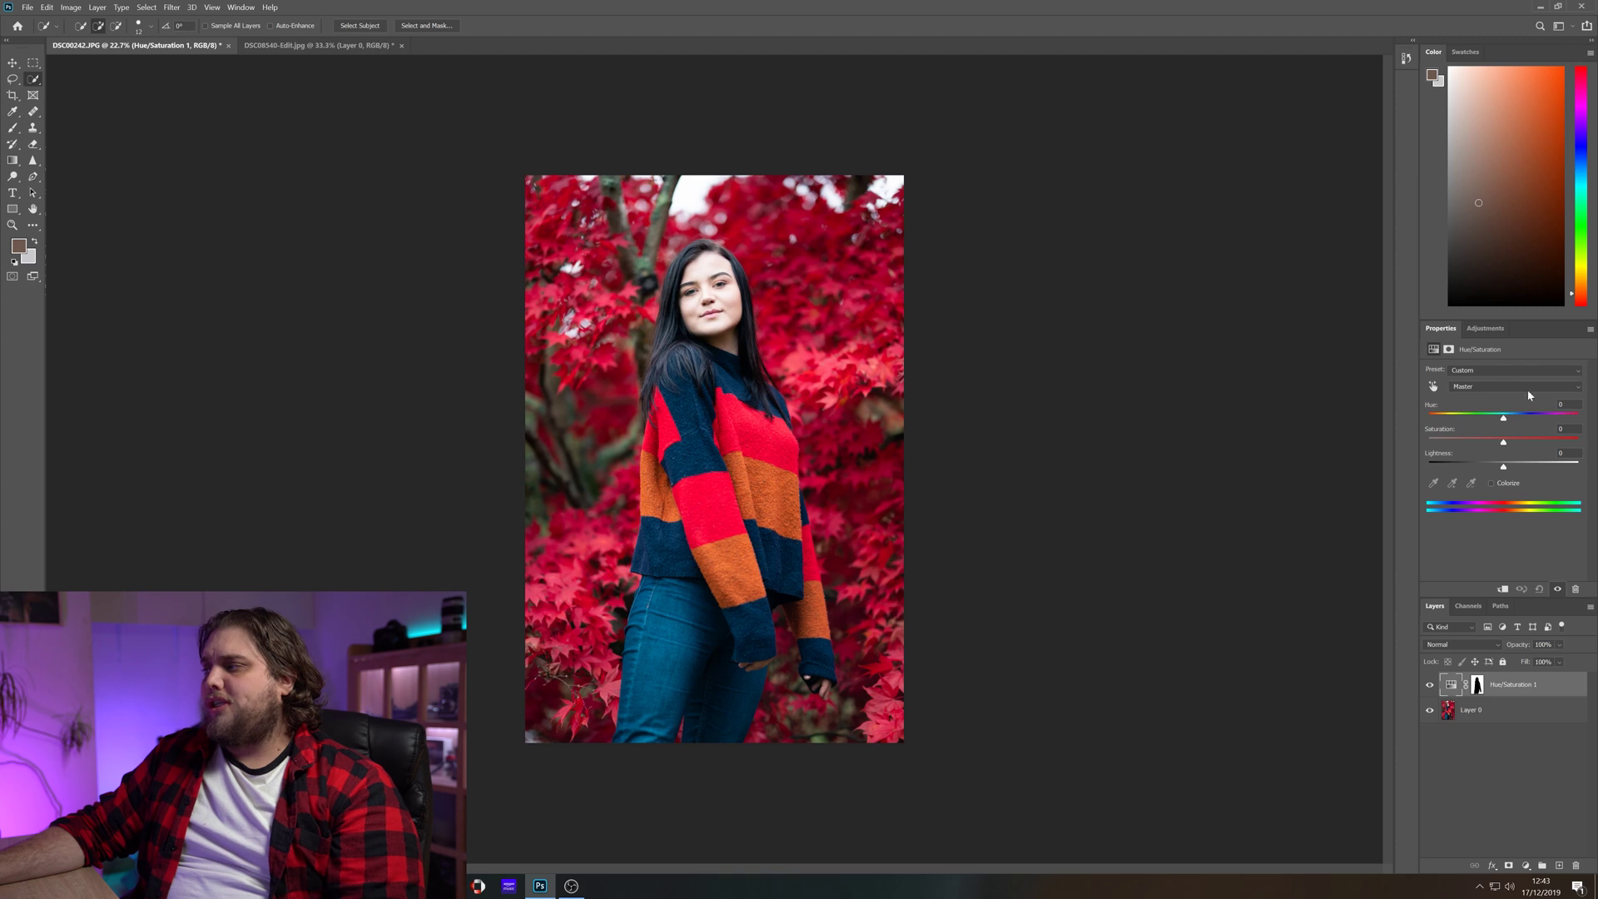
{"action": "left_click", "coordinate": [1433, 387]}
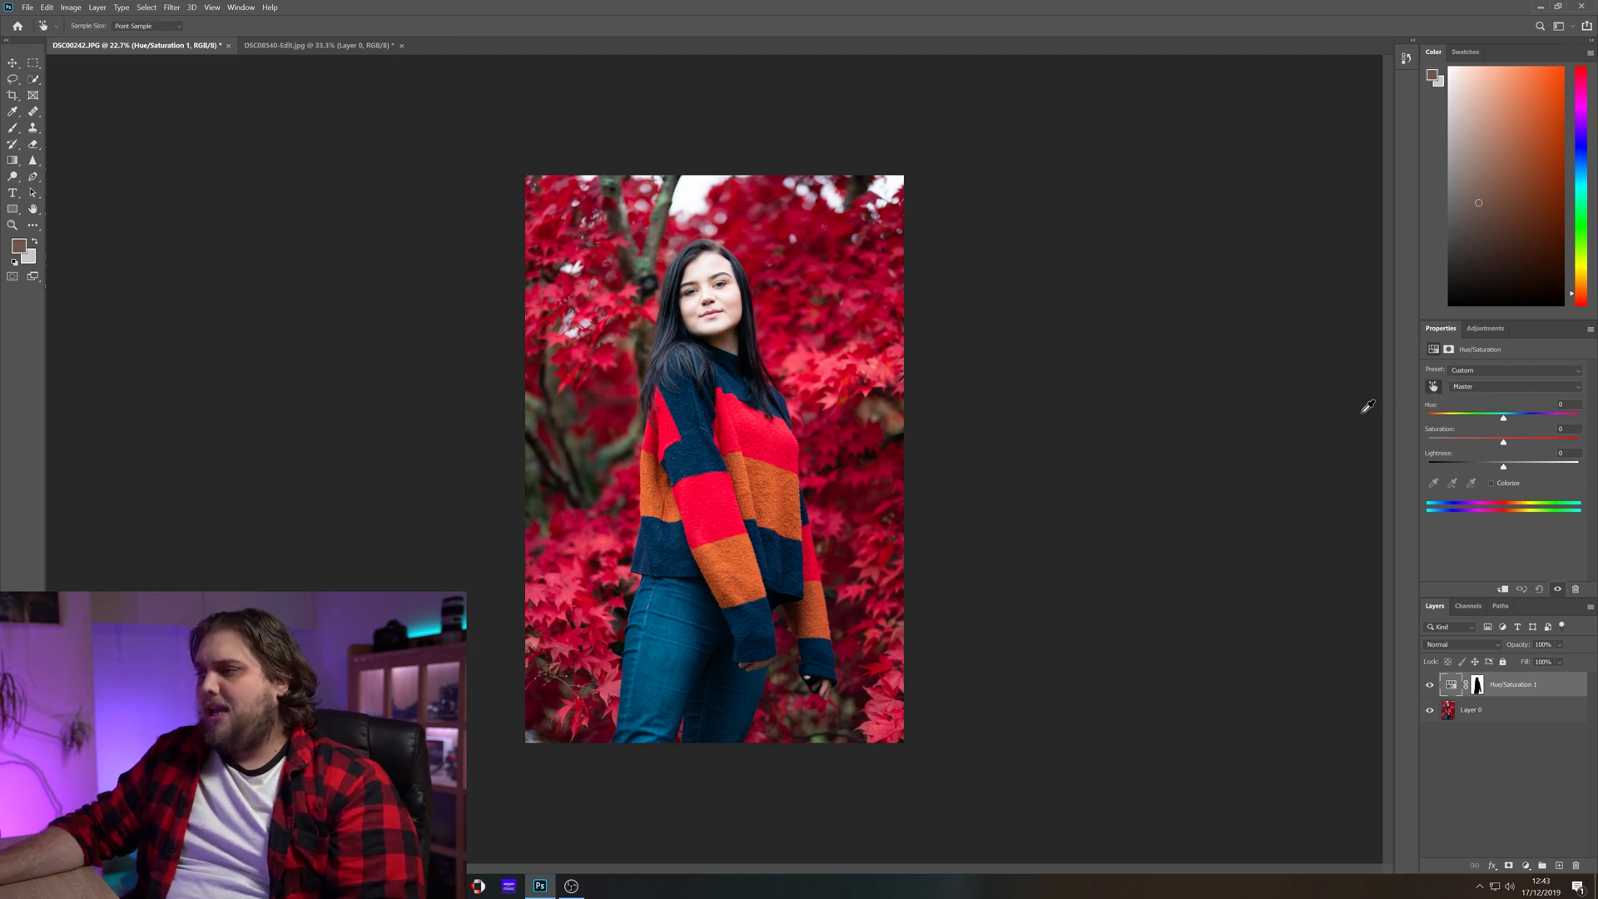
{"action": "left_click", "coordinate": [610, 292]}
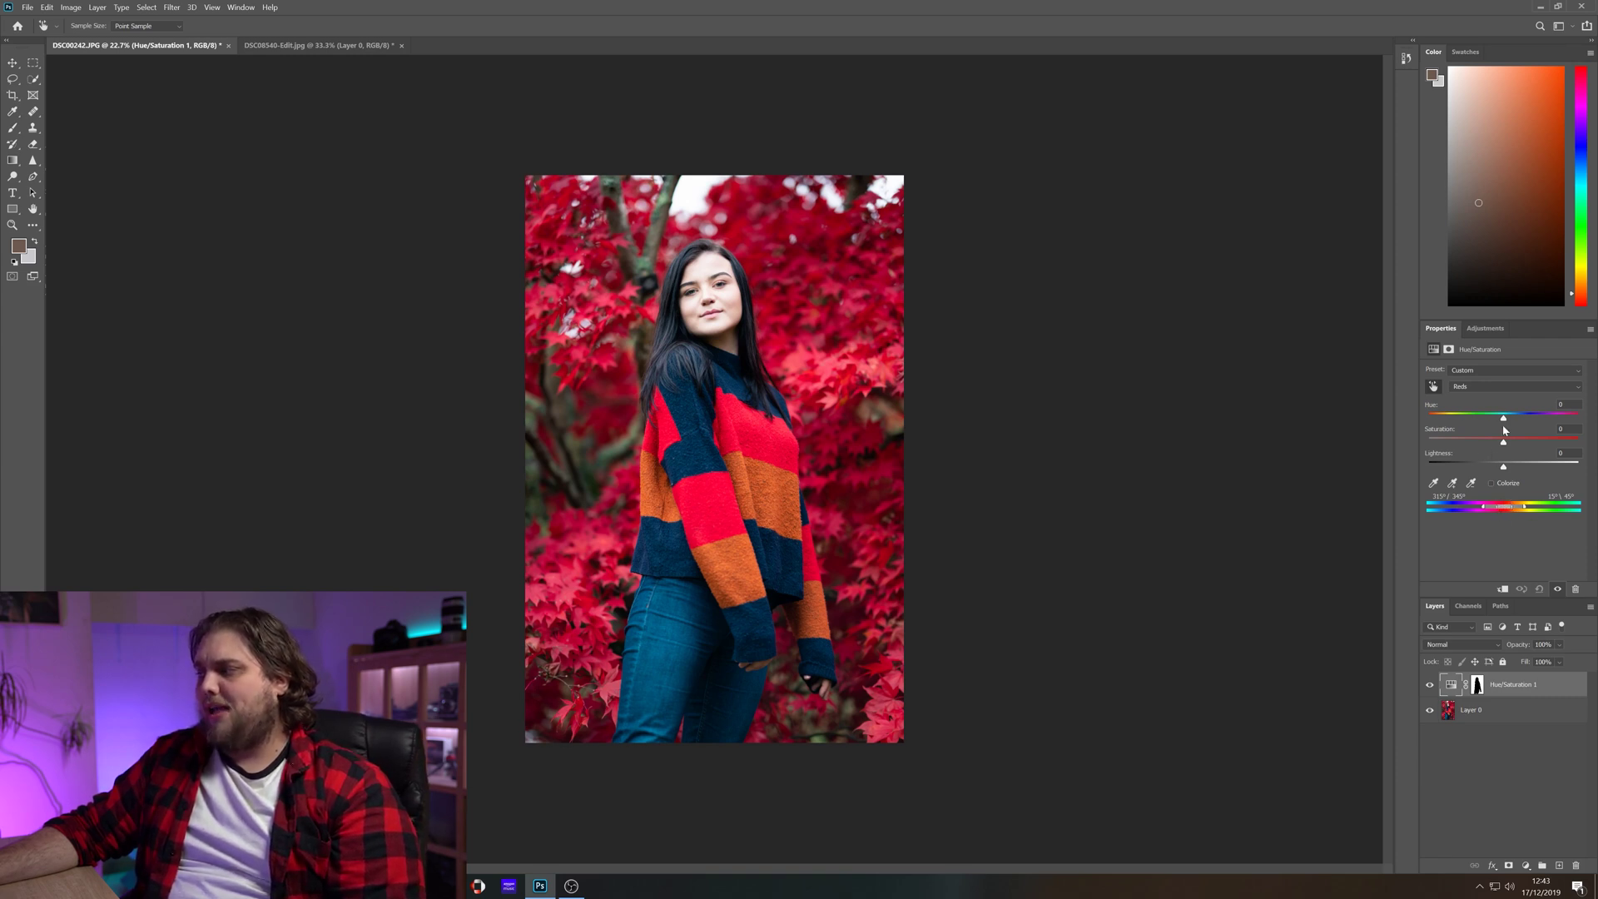
{"action": "mouse_move", "coordinate": [1505, 423]}
{"action": "left_mouse_down"}
{"action": "mouse_move", "coordinate": [1485, 422]}
{"action": "mouse_move", "coordinate": [1509, 420]}
{"action": "left_mouse_up"}
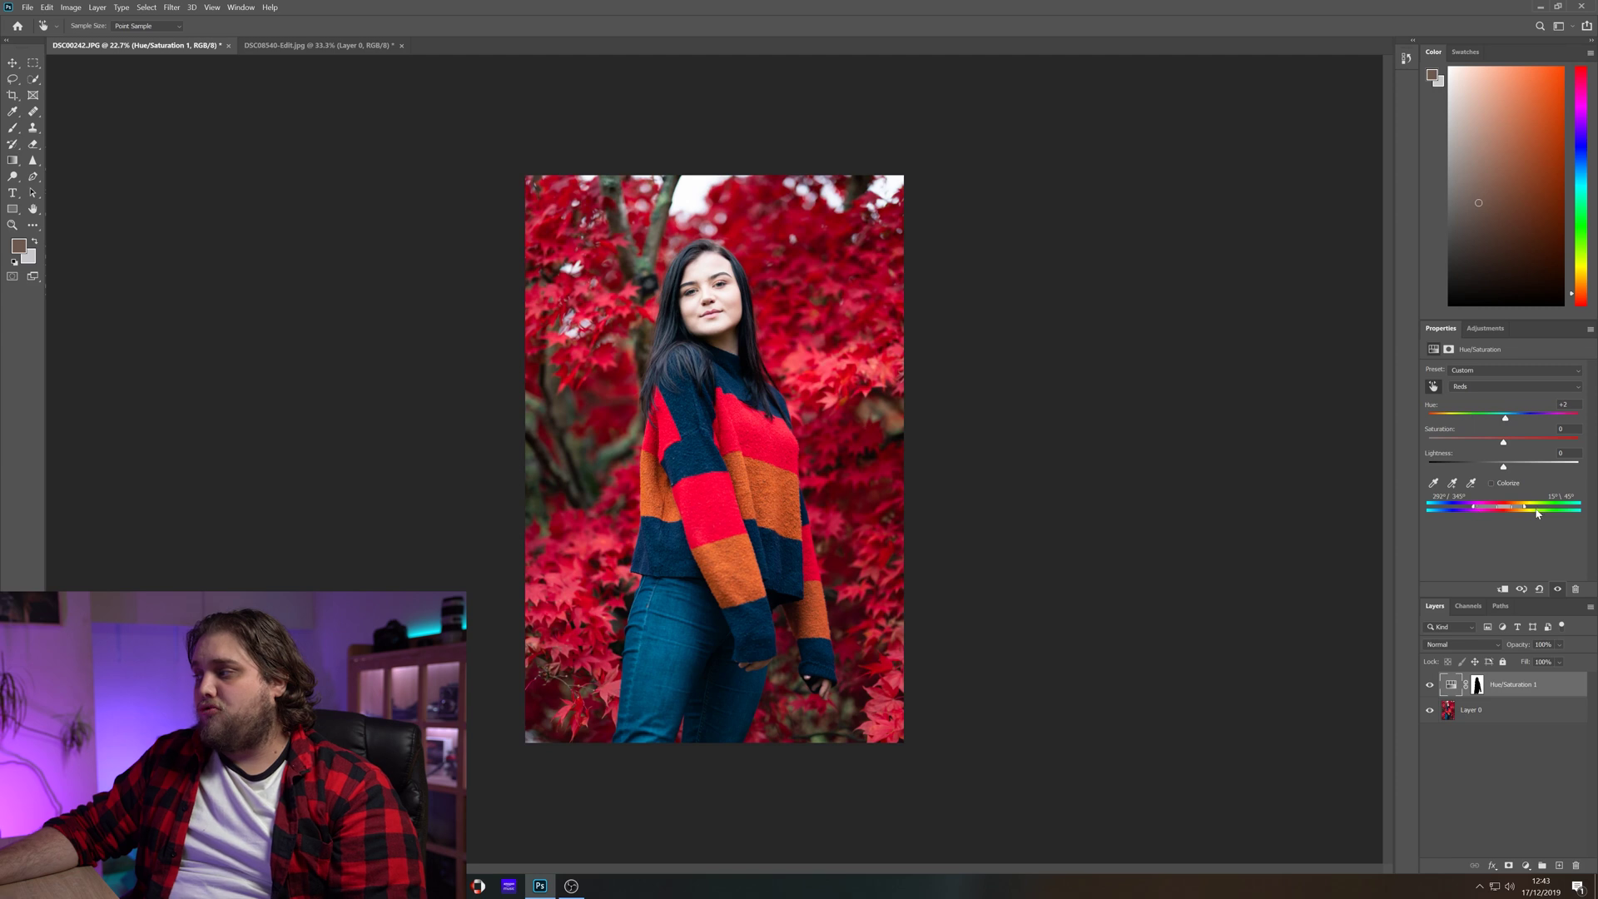
{"action": "left_click_drag", "start_coordinate": [1513, 513], "coordinate": [1450, 509]}
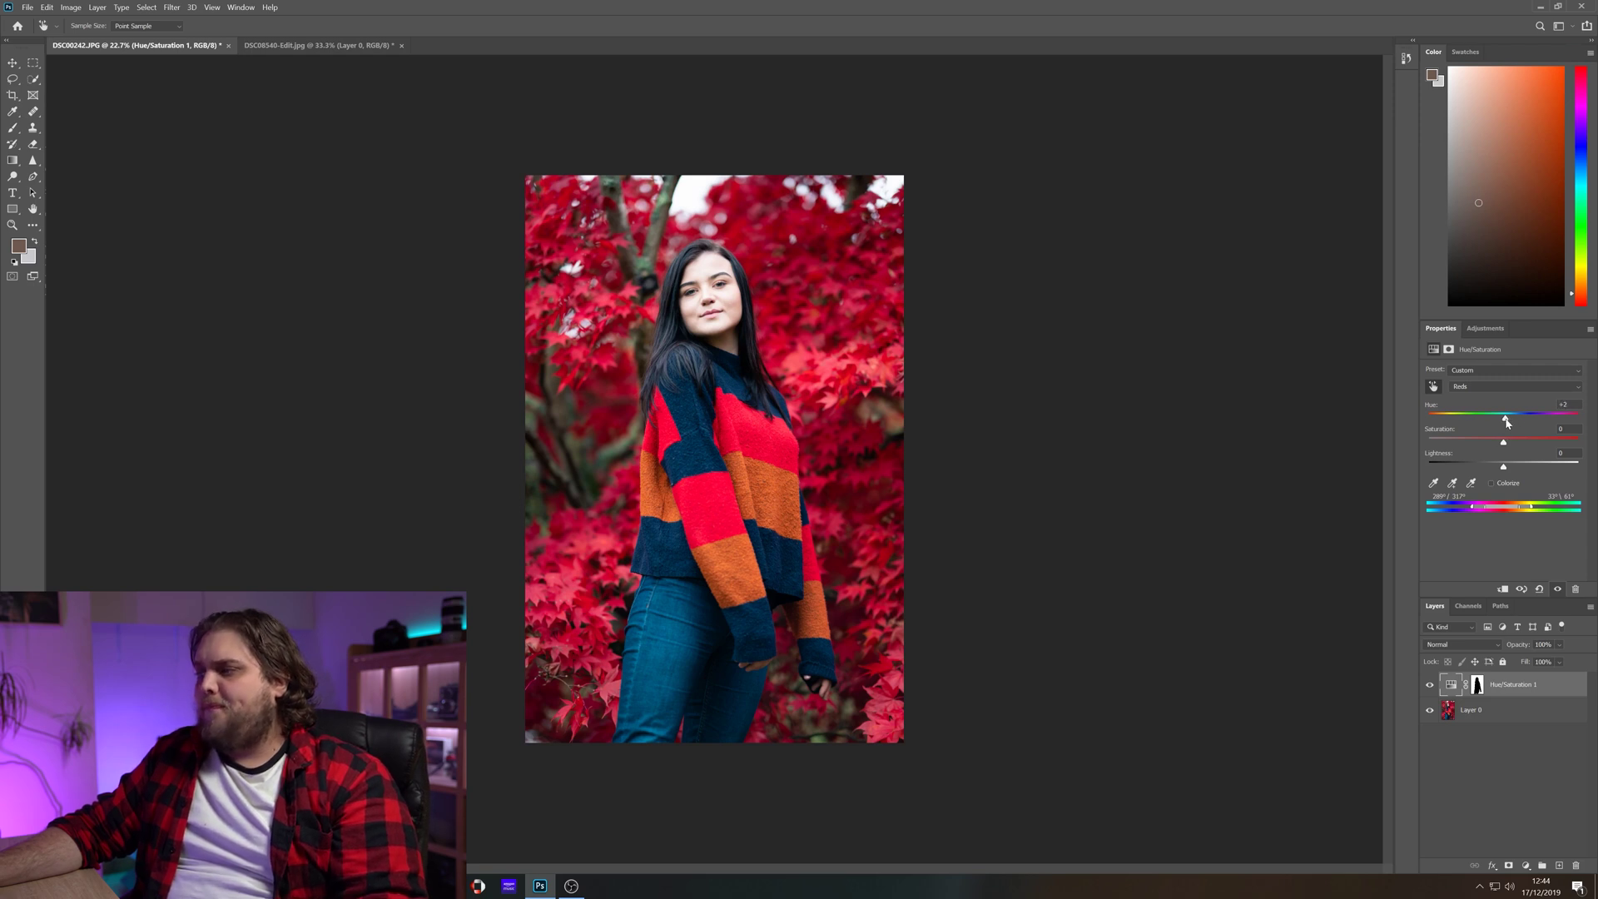
Shift the Reds hue to about +47 and raise saturation from -20 to -7, turning leaves yellow
{"action": "left_click_drag", "start_coordinate": [1507, 422], "coordinate": [1545, 418]}
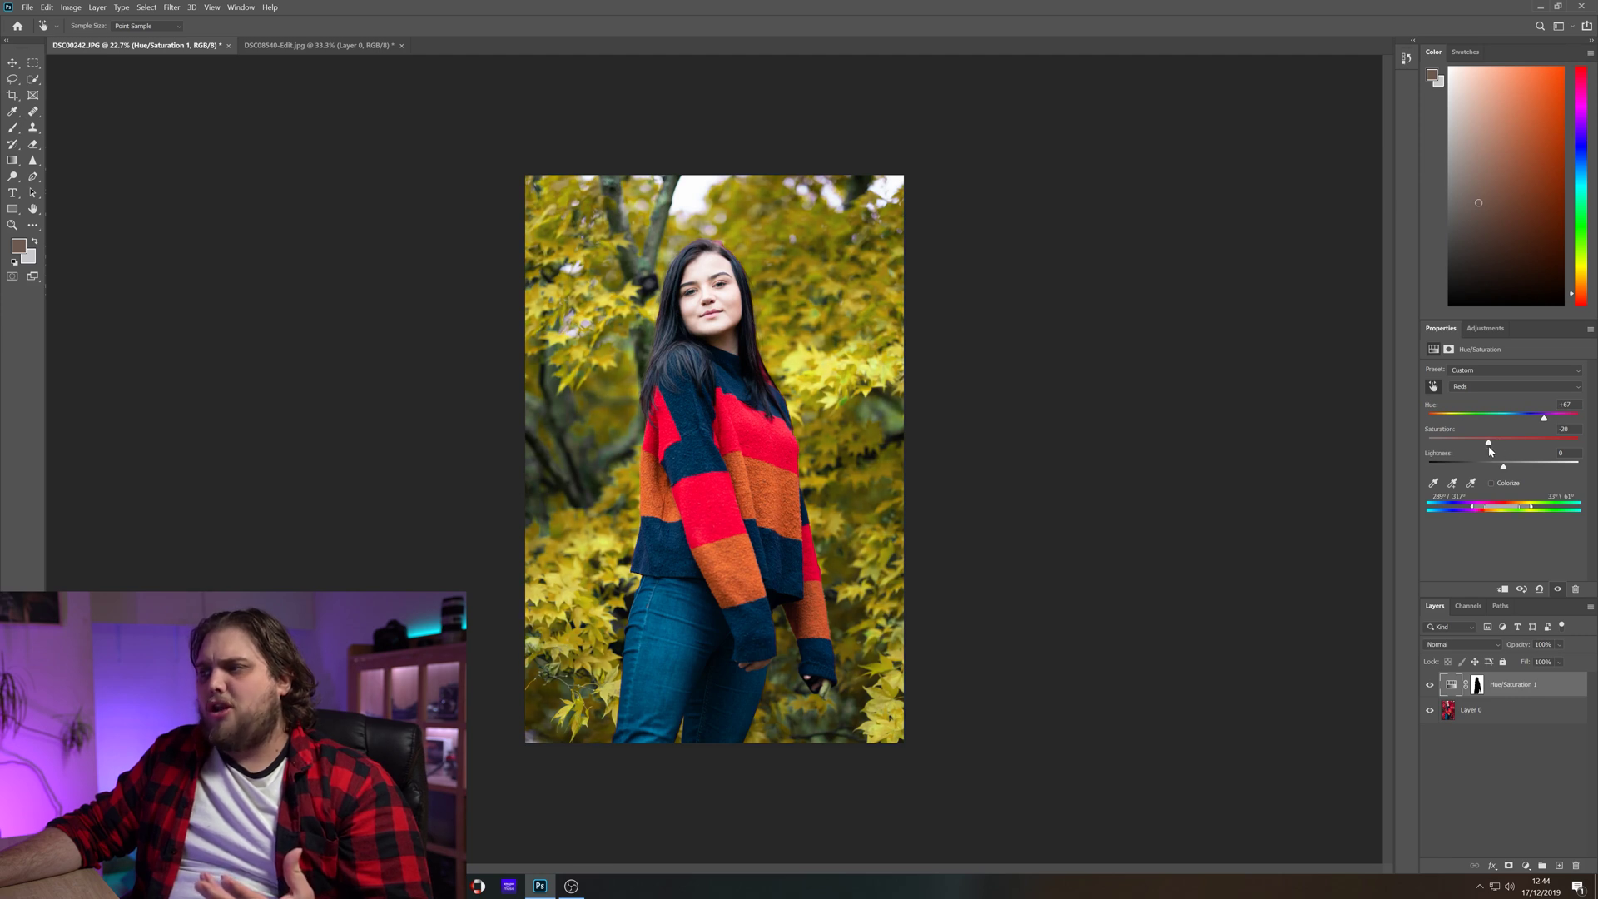
{"action": "left_click_drag", "start_coordinate": [1490, 450], "coordinate": [1500, 452]}
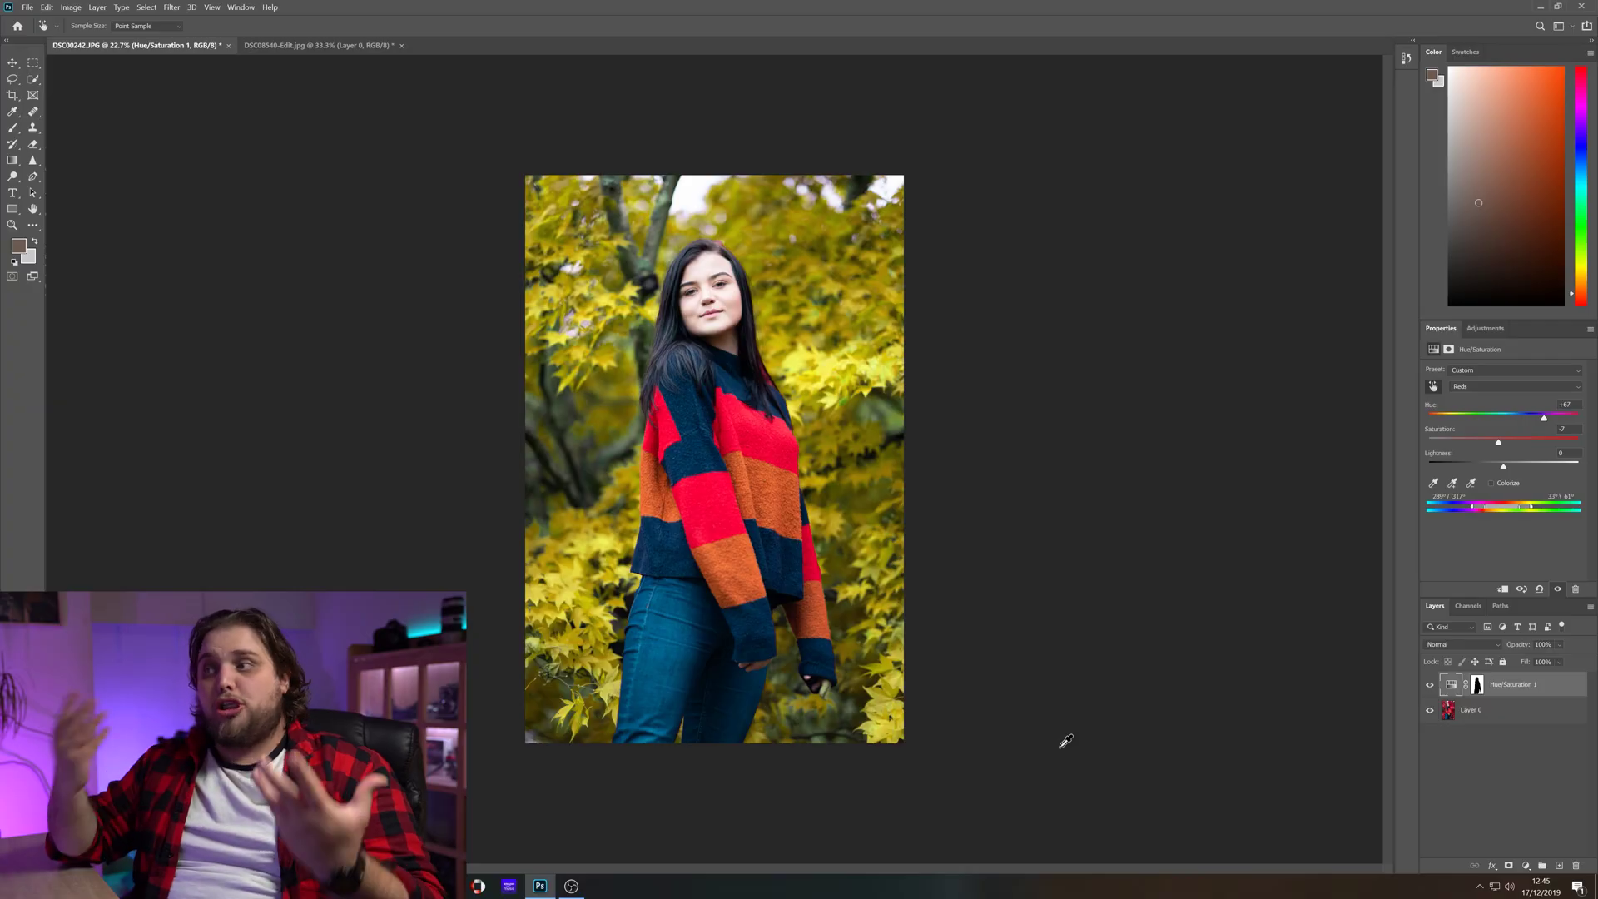
Toggle the Hue/Saturation 1 layer off and on twice to compare yellow leaves against the original red
{"action": "left_click", "coordinate": [1430, 685]}
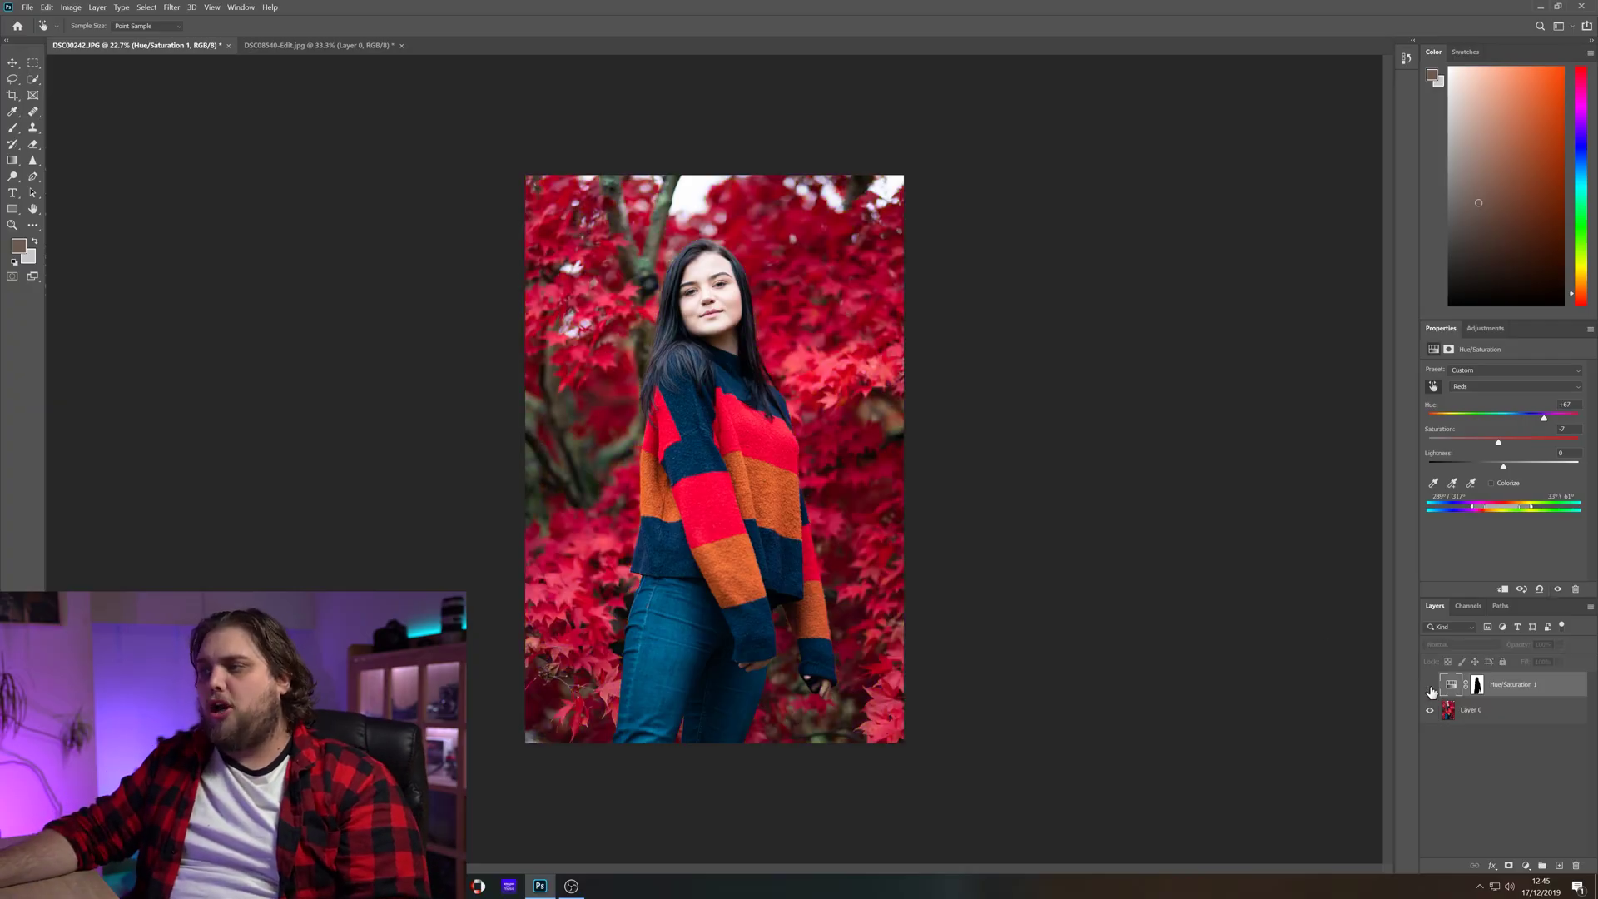
{"action": "left_click", "coordinate": [1430, 685]}
{"action": "left_click", "coordinate": [1430, 685]}
{"action": "left_click", "coordinate": [1429, 685]}
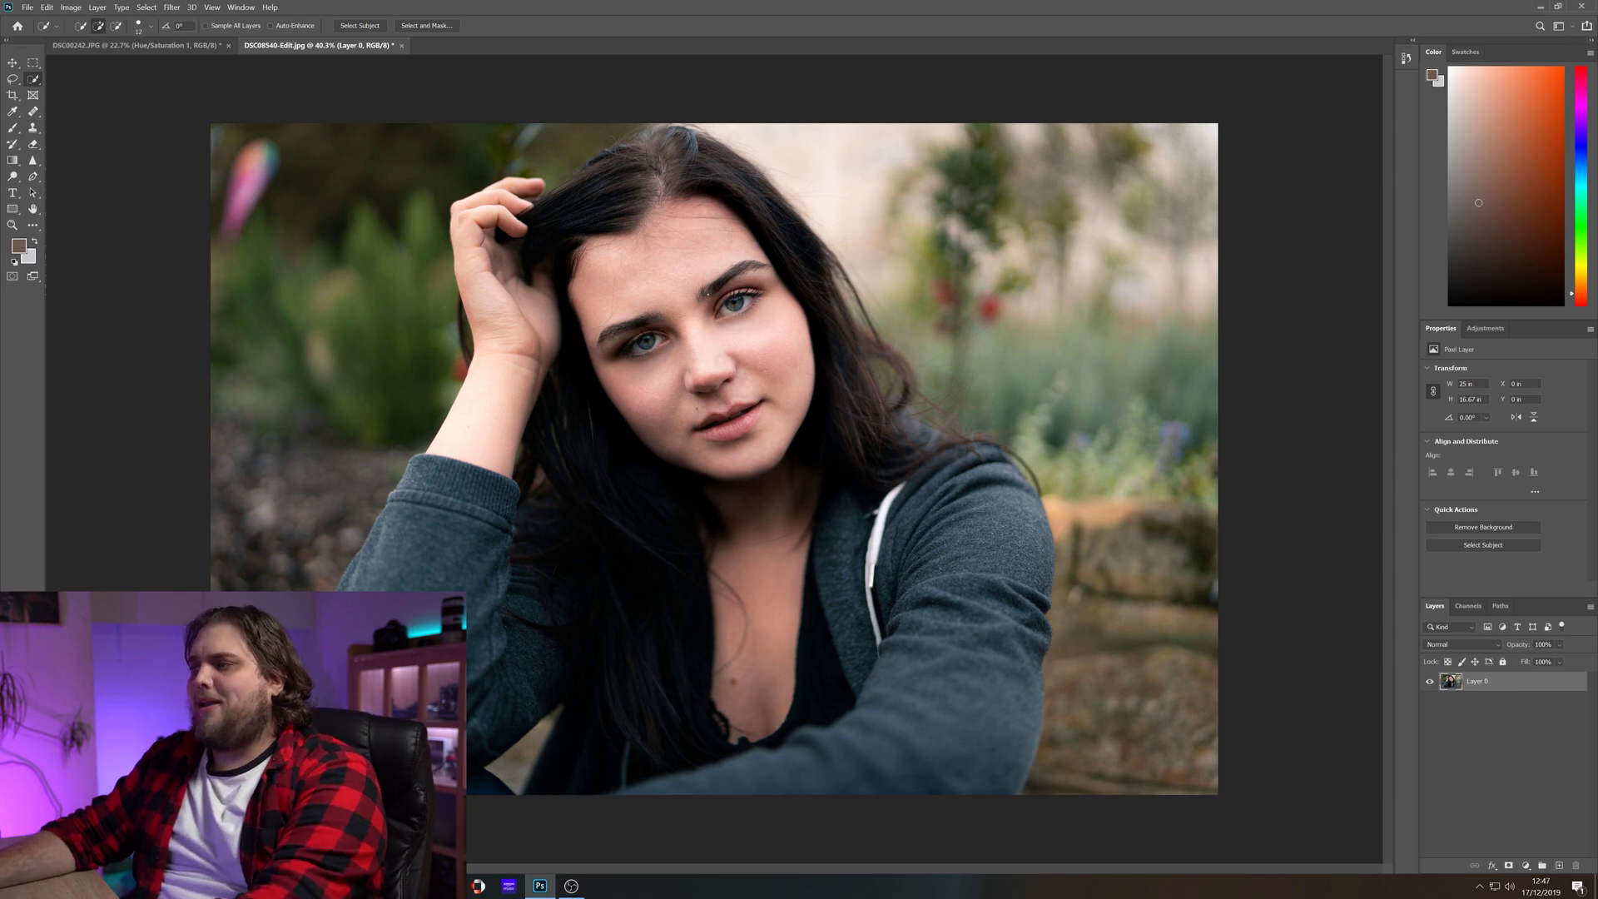
Add a Hue/Saturation layer to DSC08540-Edit.jpg and sample her iris to target the Cyans range
{"action": "scroll", "coordinate": [657, 238], "scroll_direction": "up", "scroll_amount": 5}
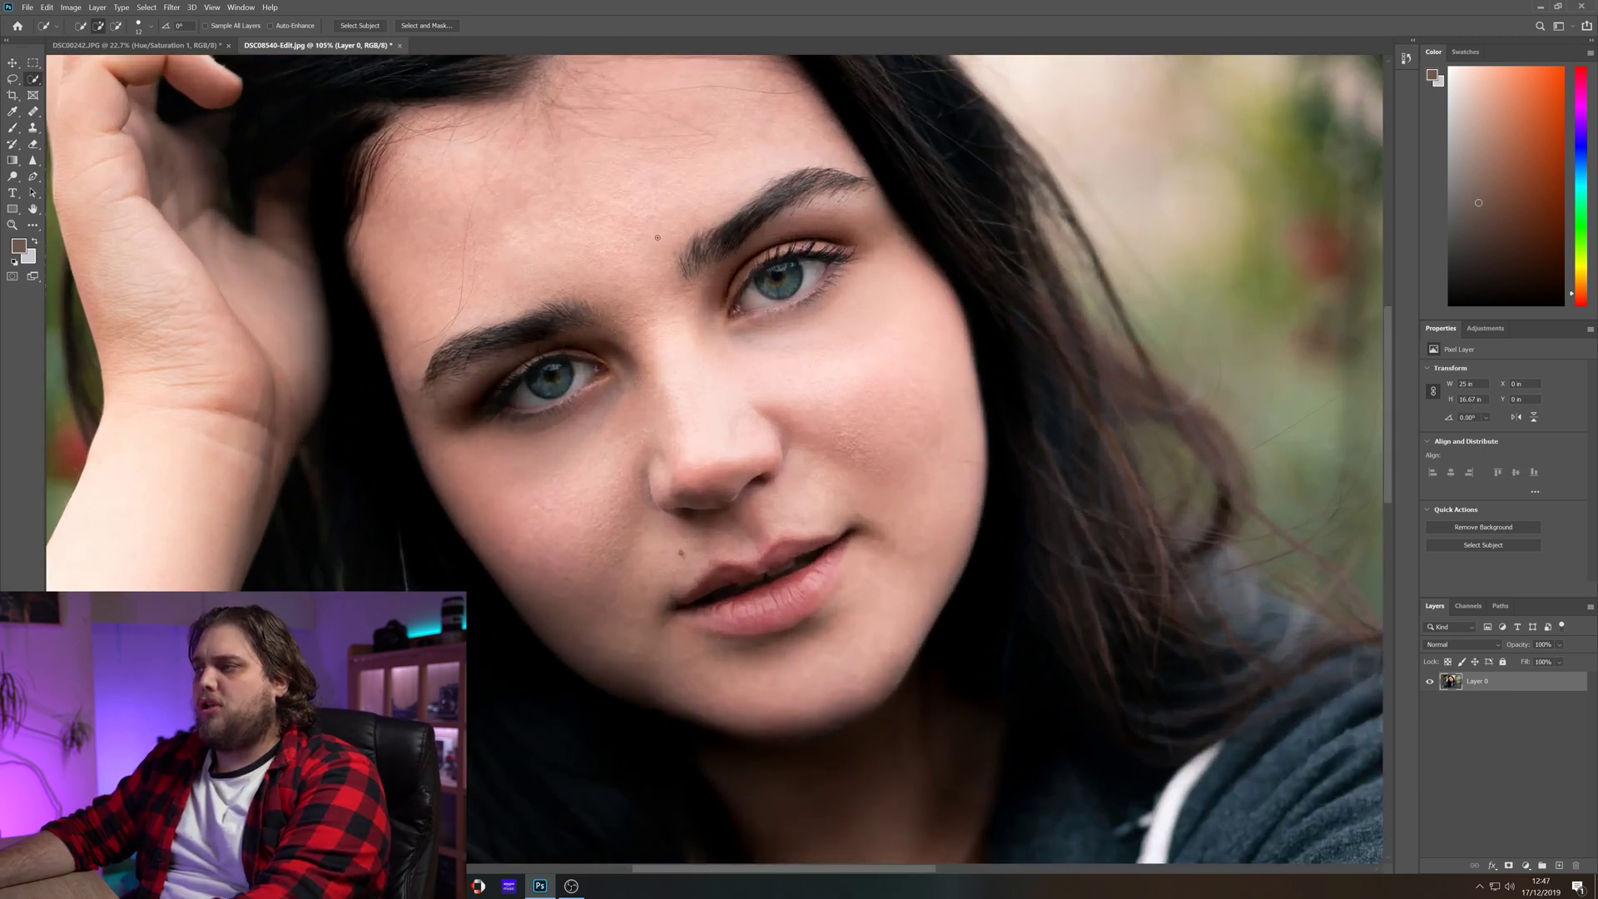
{"action": "scroll", "coordinate": [657, 238], "scroll_direction": "up", "scroll_amount": 2}
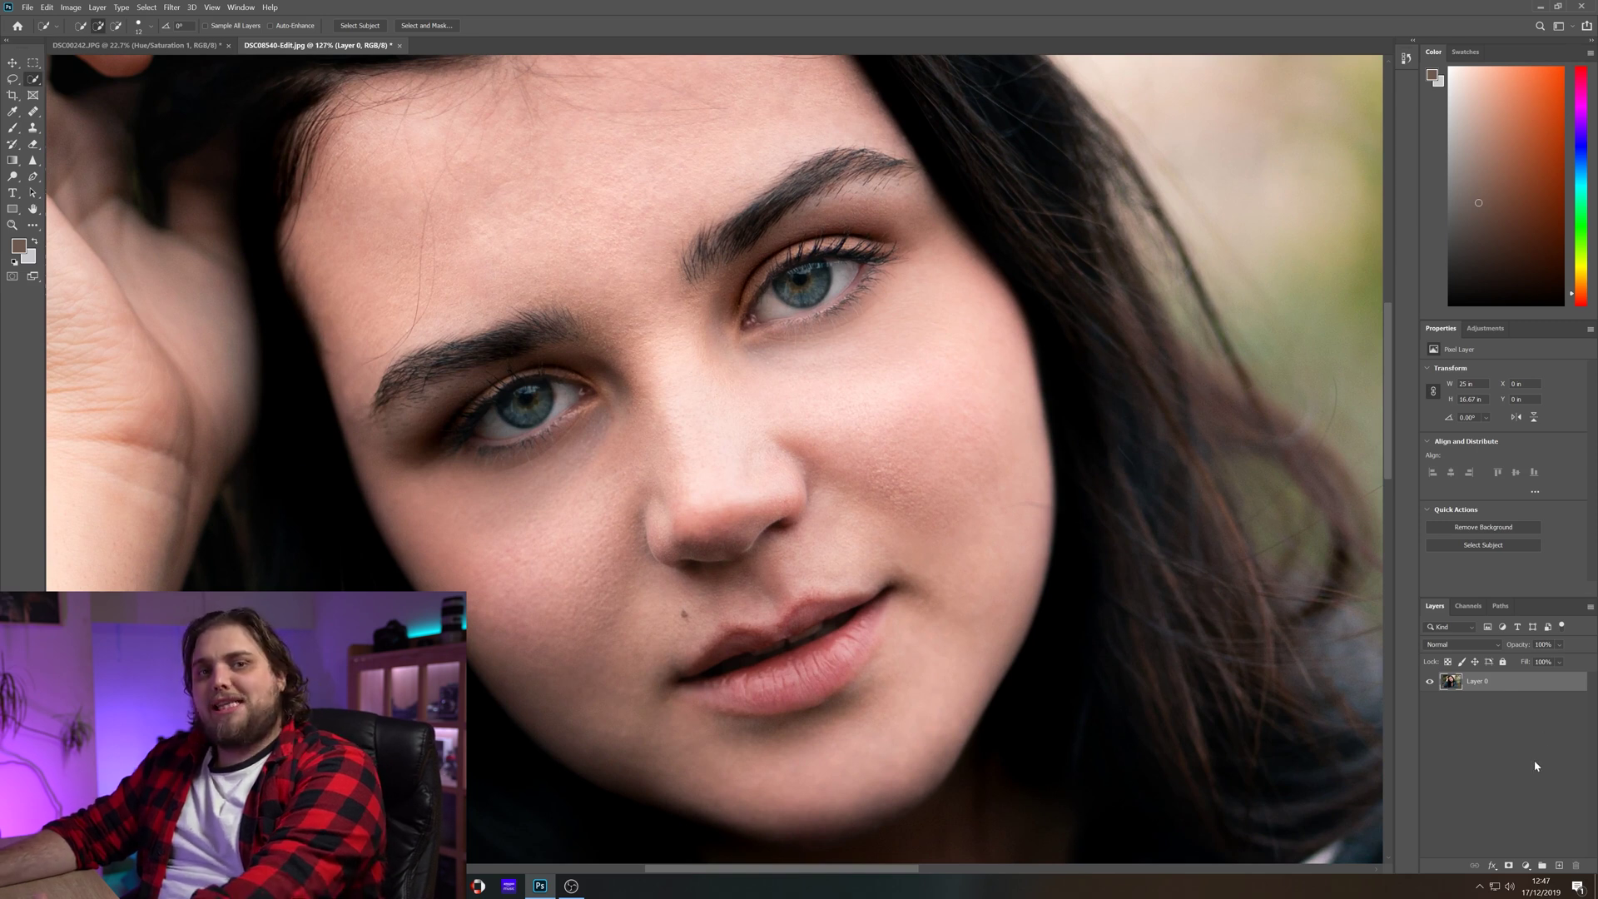
{"action": "left_click", "coordinate": [1515, 866]}
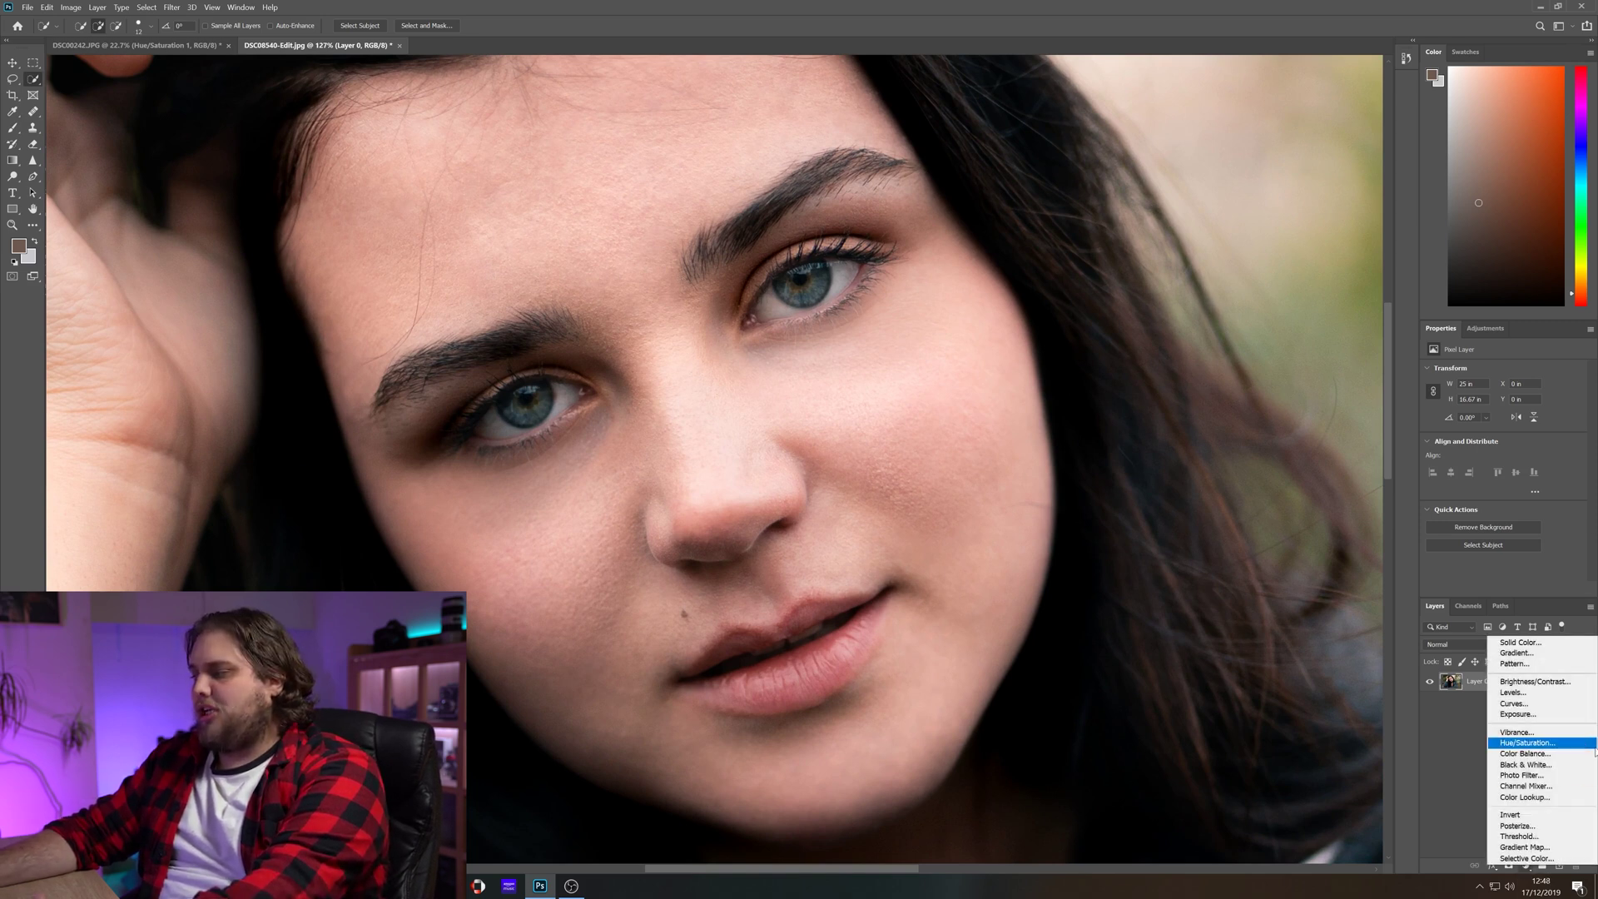
{"action": "left_click", "coordinate": [1531, 747]}
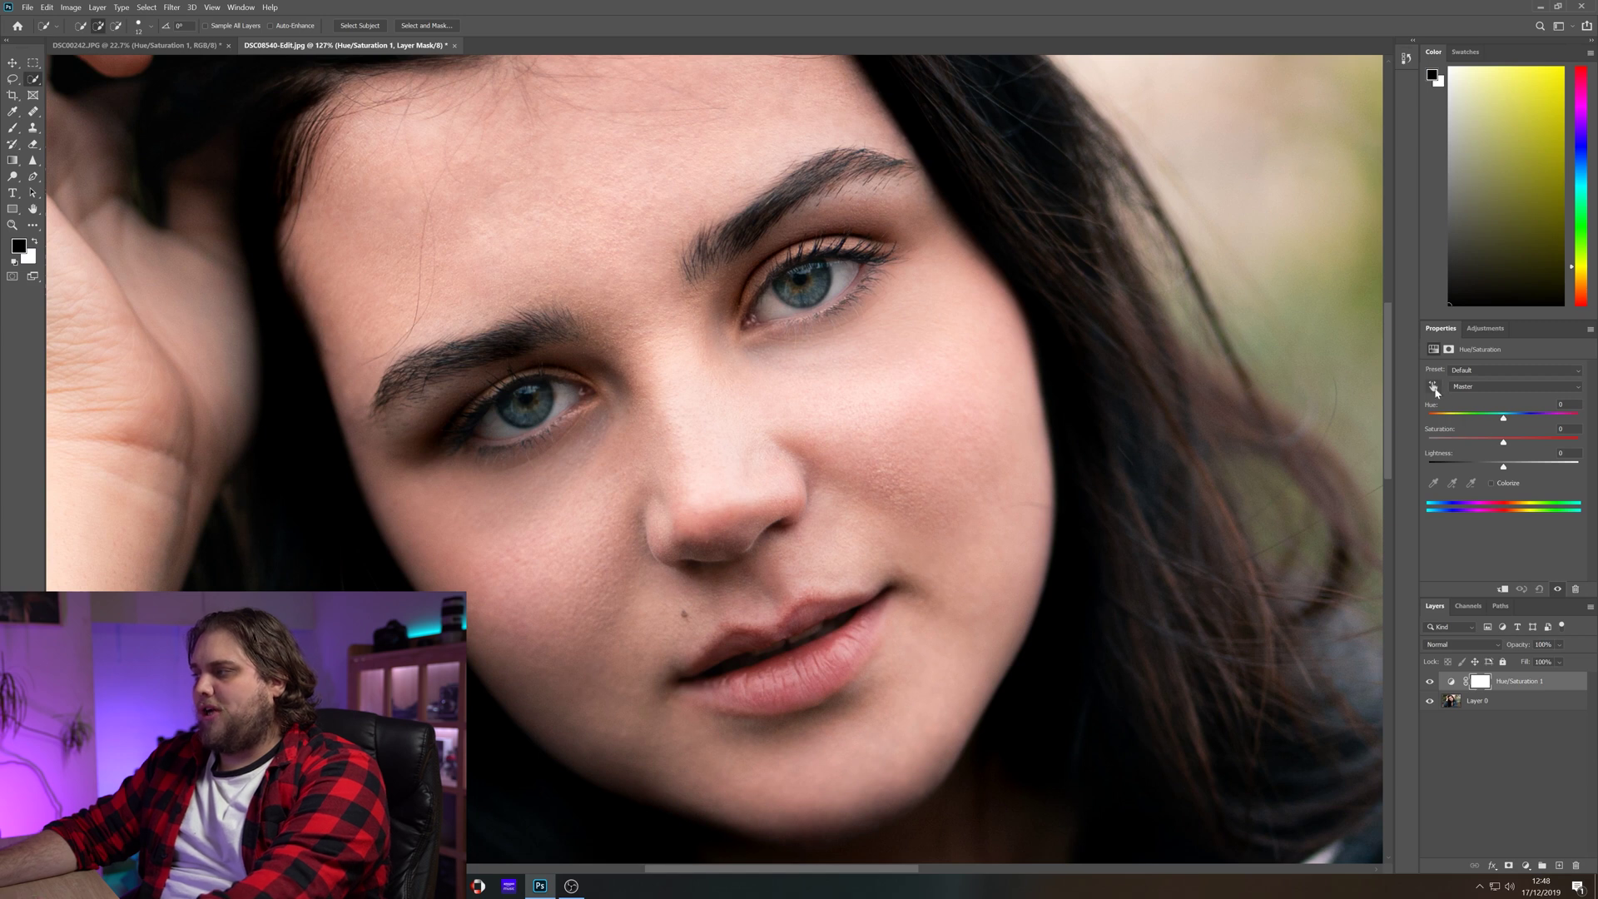
{"action": "left_click", "coordinate": [1434, 388]}
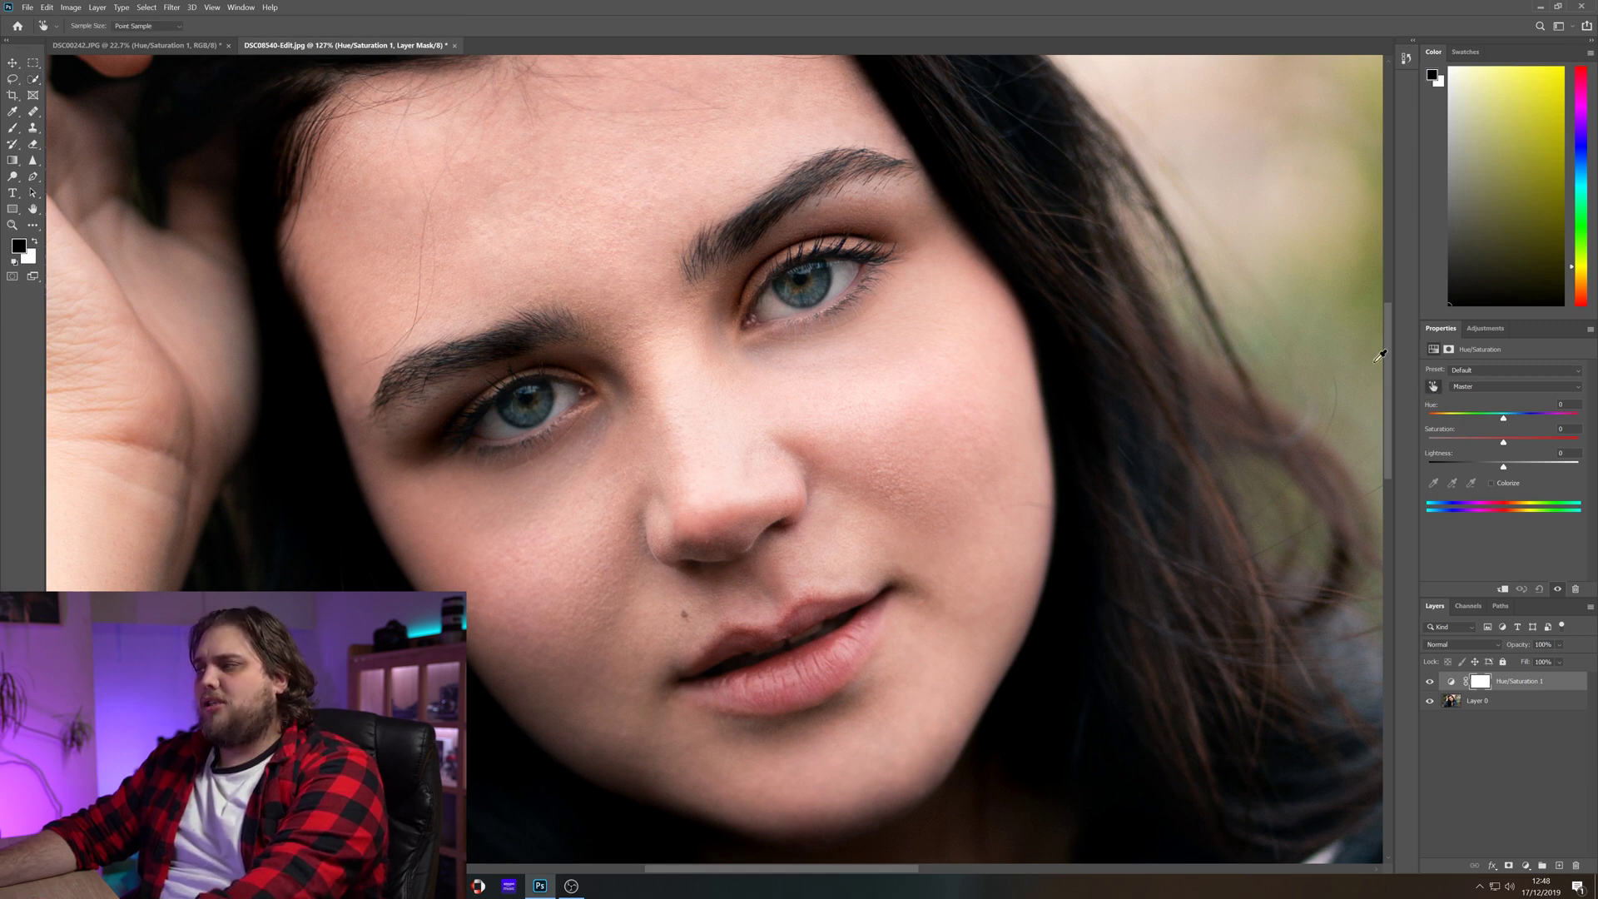
{"action": "scroll", "coordinate": [826, 267], "scroll_direction": "up", "scroll_amount": 5}
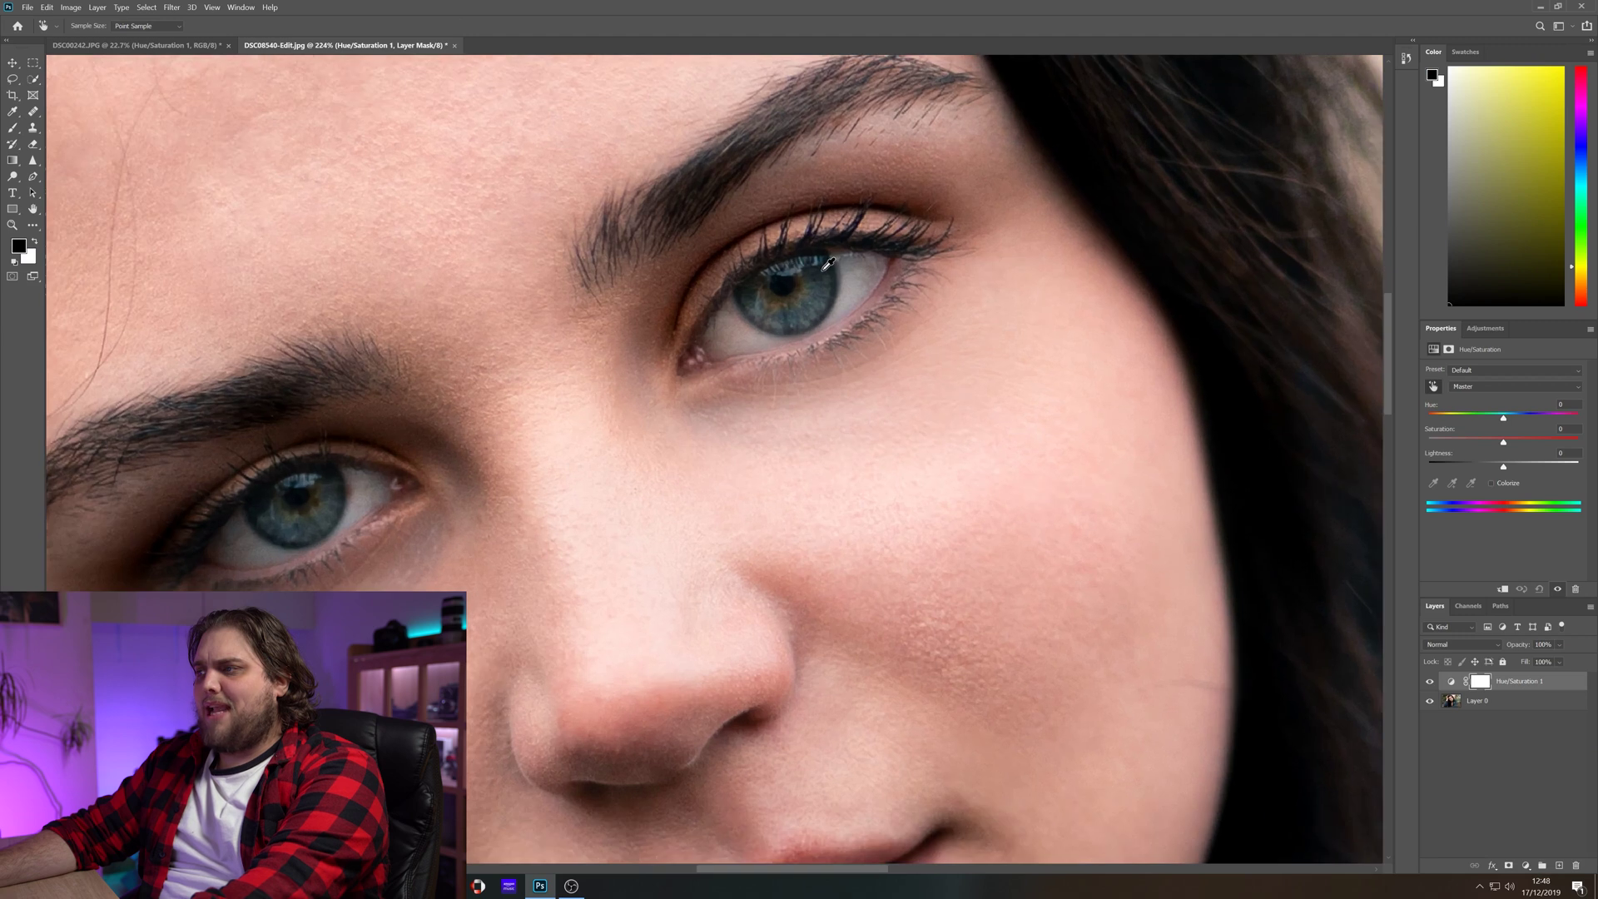
{"action": "left_click", "coordinate": [828, 287]}
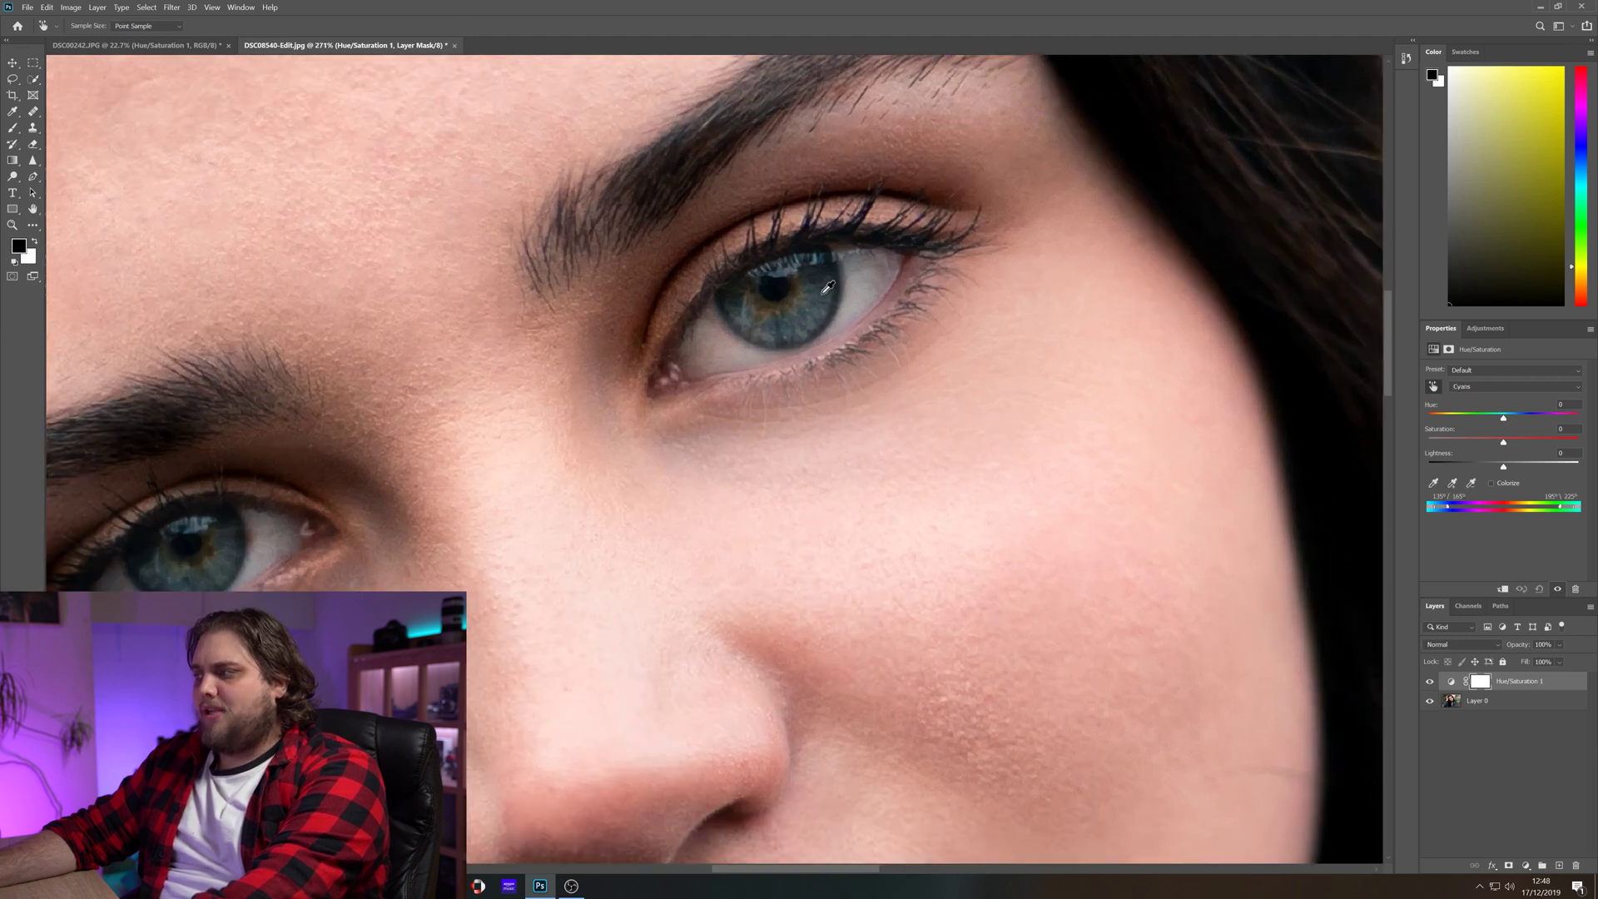
{"action": "scroll", "coordinate": [828, 287], "scroll_direction": "down", "scroll_amount": 3}
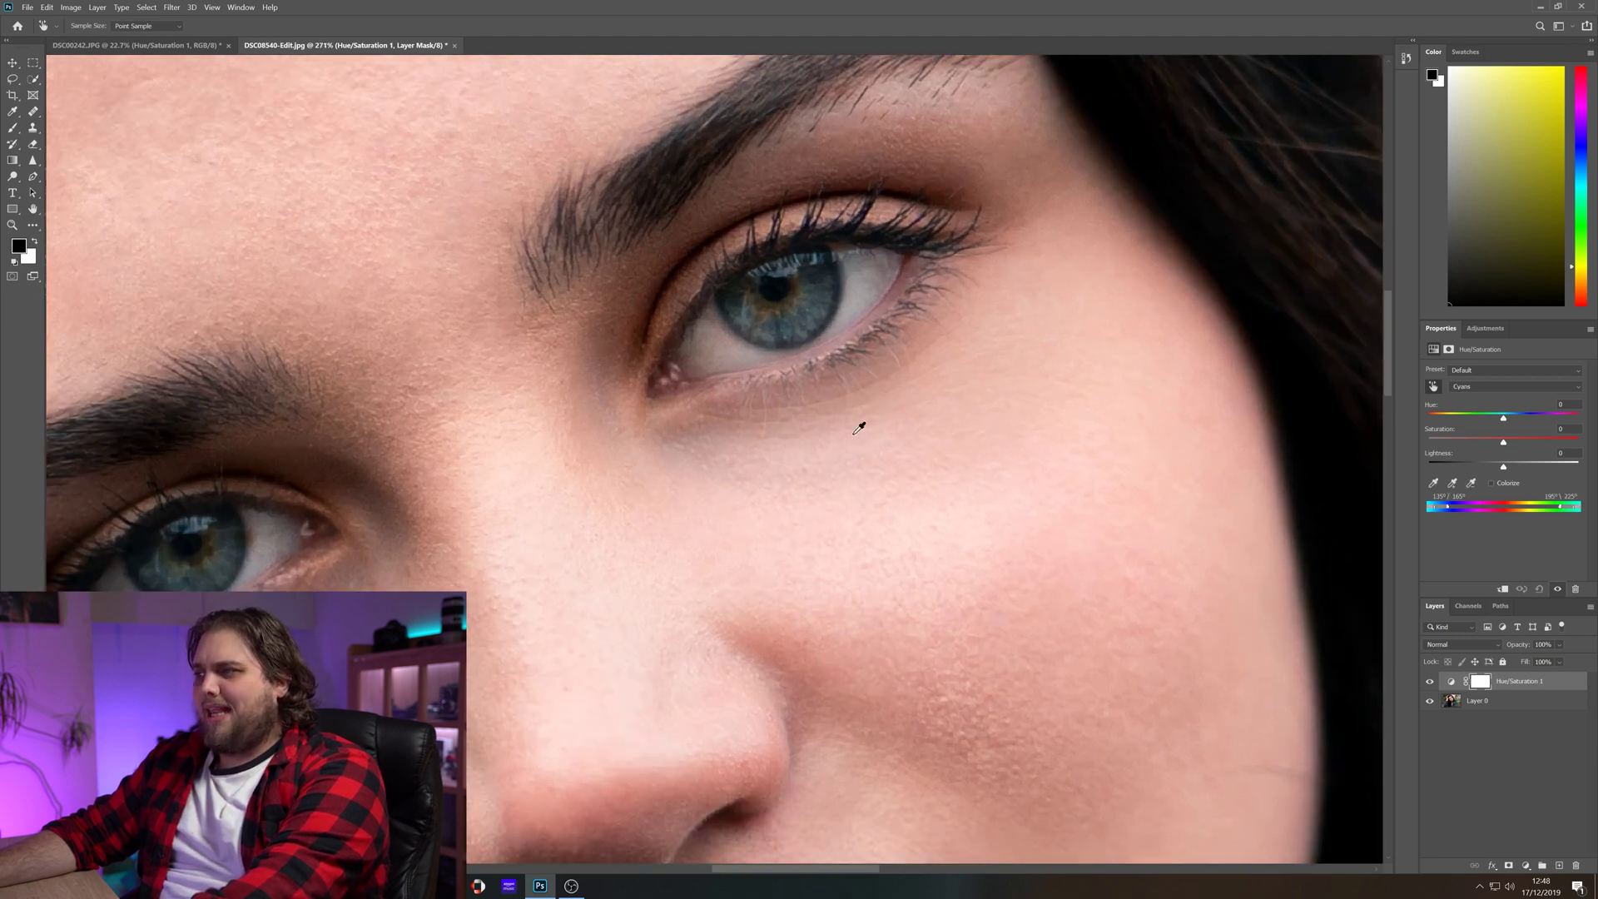
{"action": "scroll", "coordinate": [860, 423], "scroll_direction": "down", "scroll_amount": 3}
{"action": "scroll", "coordinate": [860, 429], "scroll_direction": "down", "scroll_amount": 2}
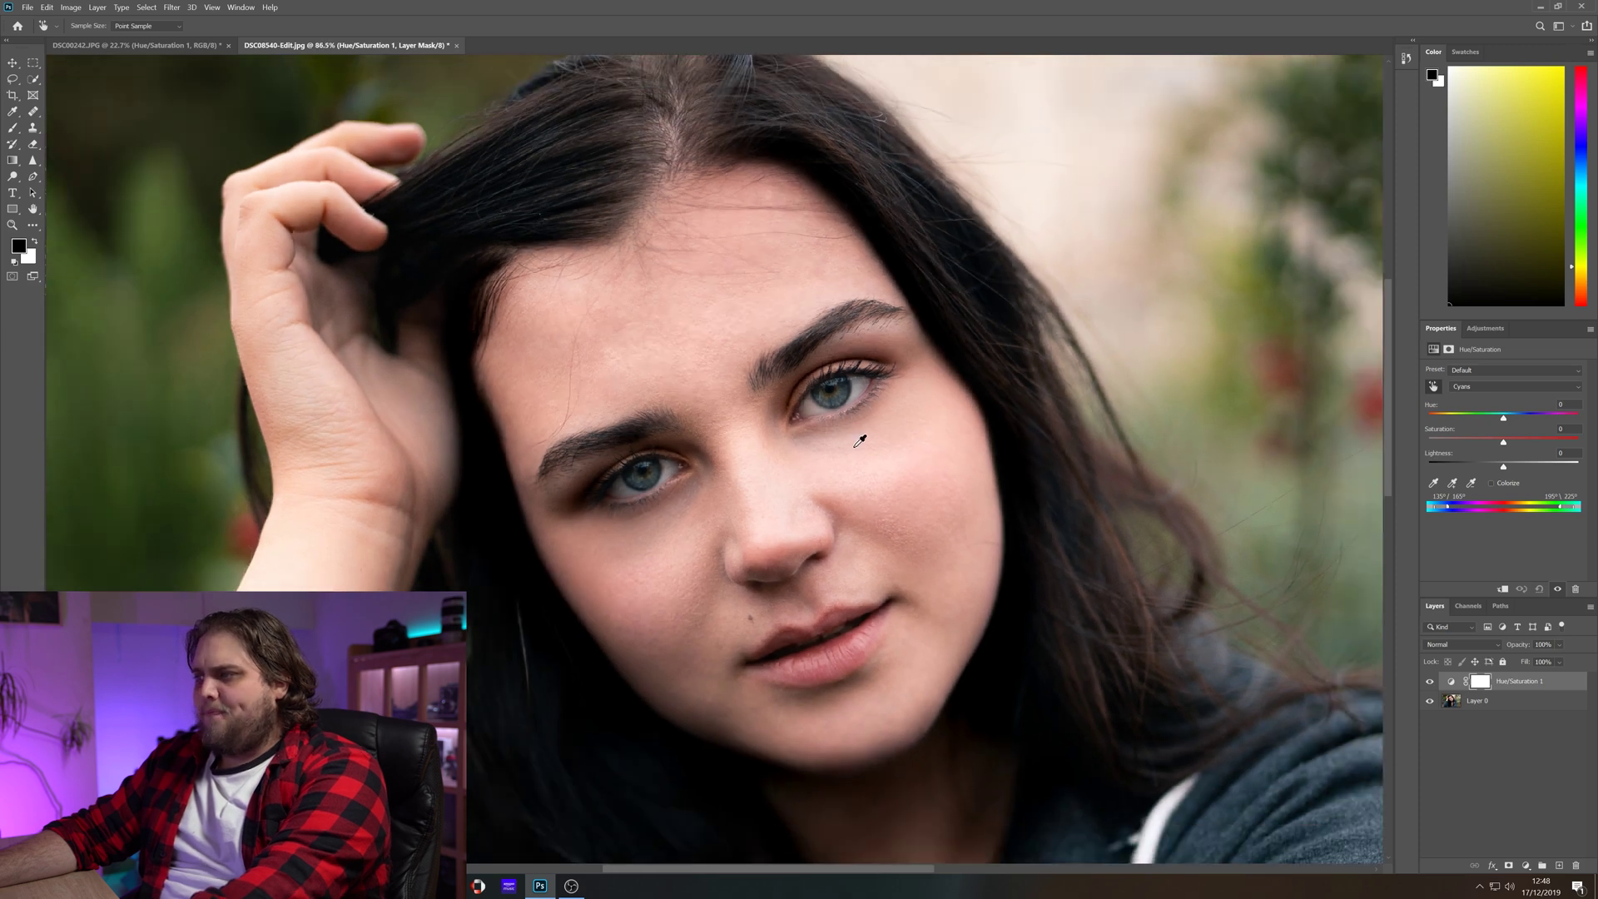
{"action": "scroll", "coordinate": [859, 441], "scroll_direction": "up", "scroll_amount": 1}
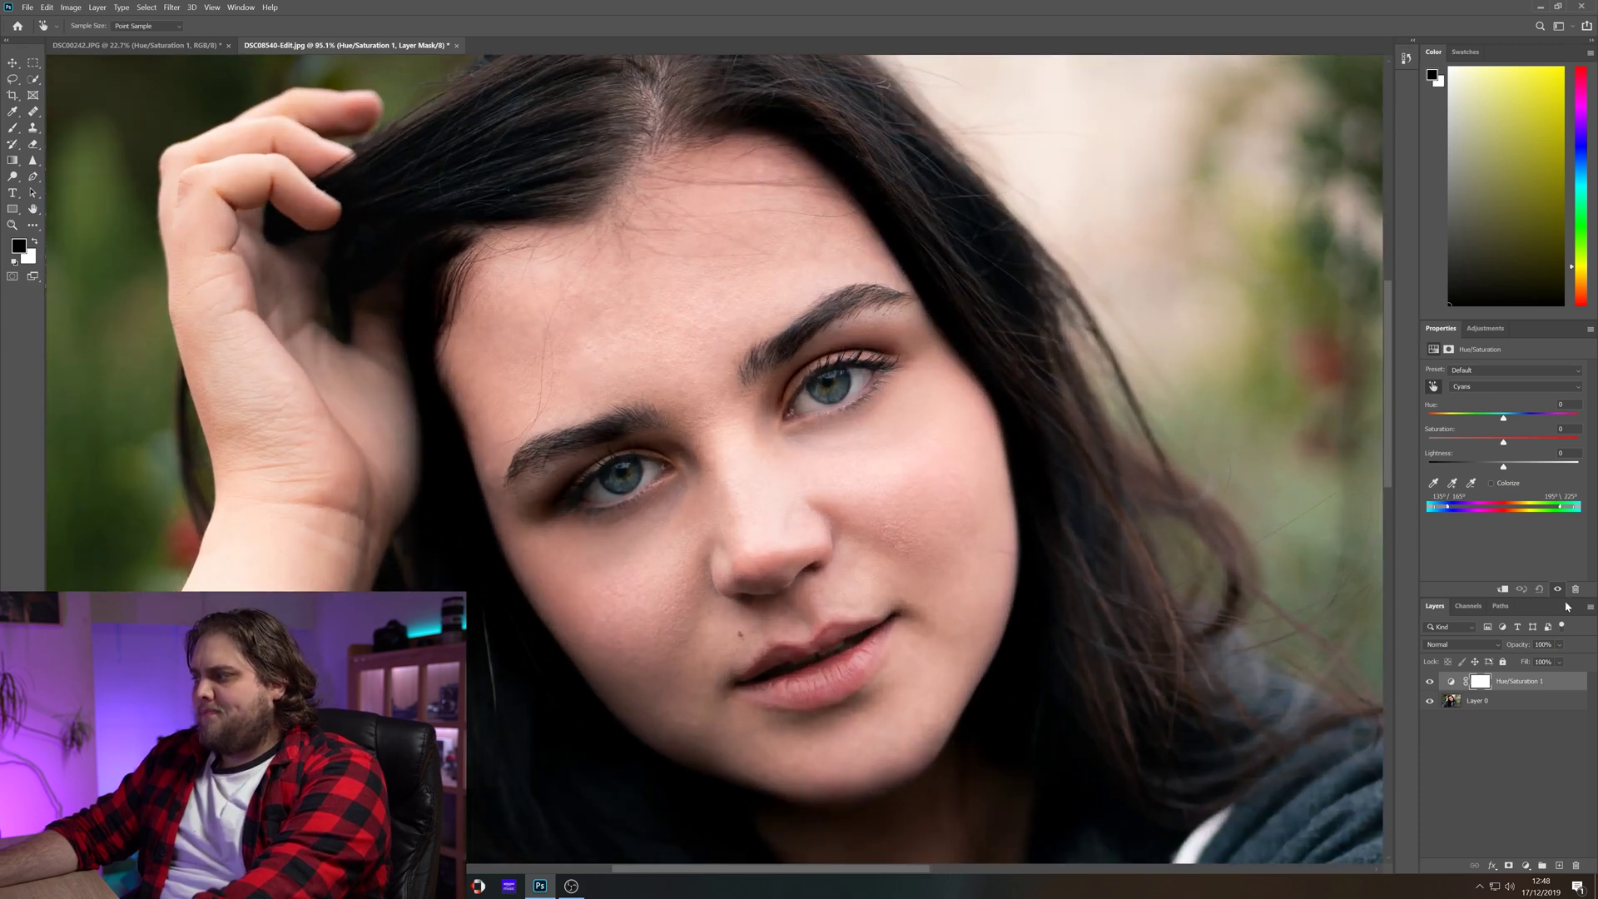
Set the Cyans to hue −26, saturation +35 and lightness +15
{"action": "left_click_drag", "start_coordinate": [1503, 424], "coordinate": [1457, 422]}
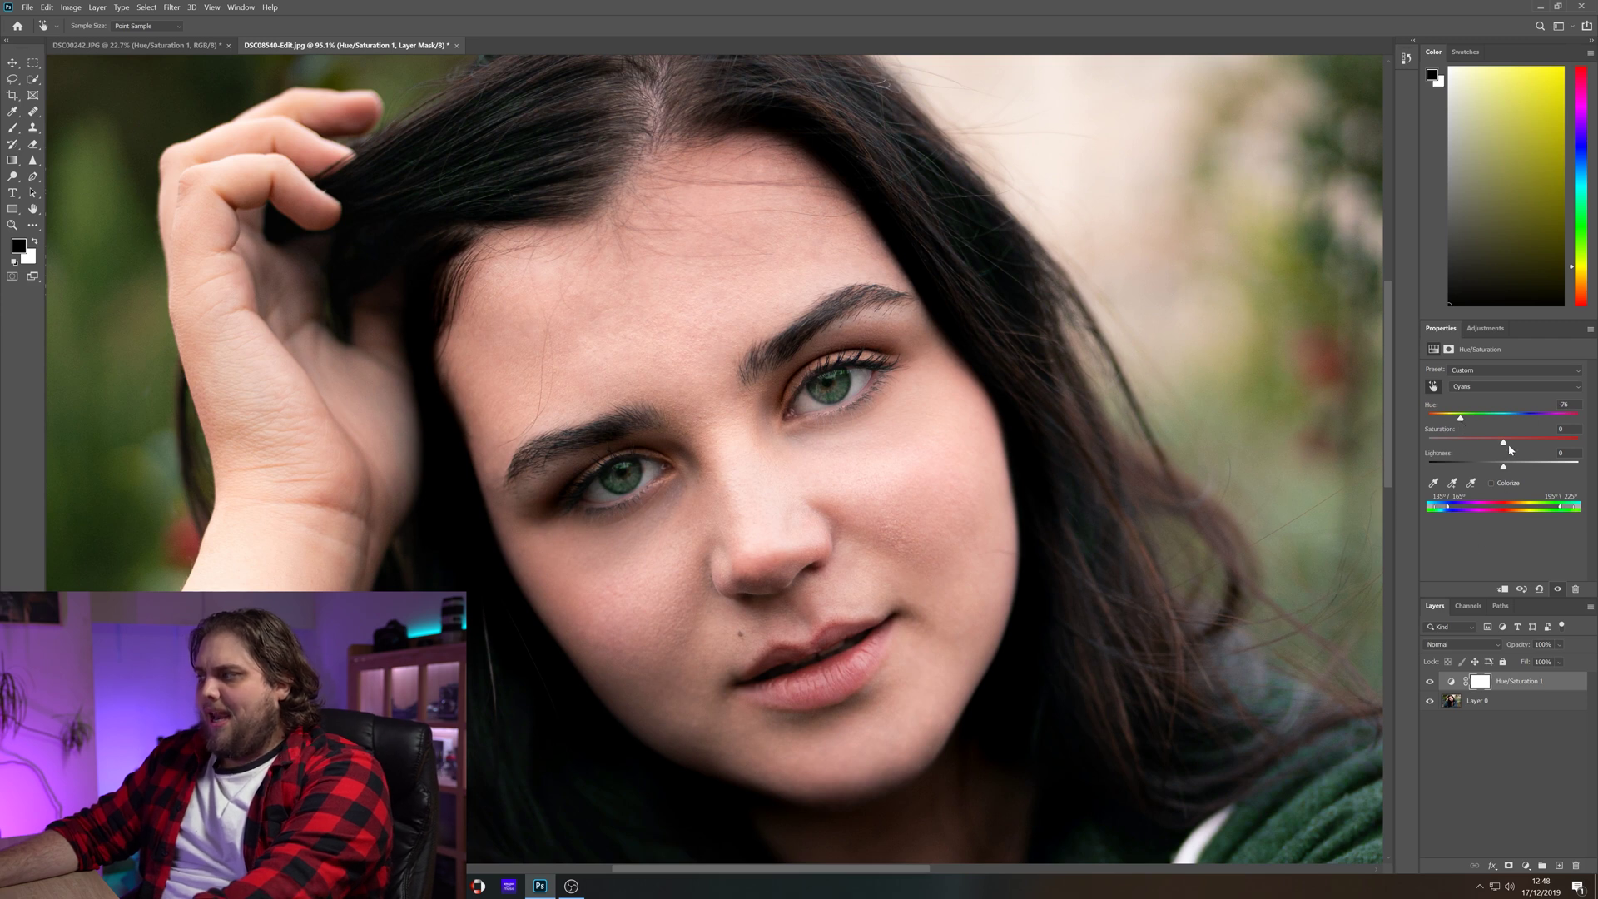
{"action": "left_click_drag", "start_coordinate": [1503, 442], "coordinate": [1533, 448]}
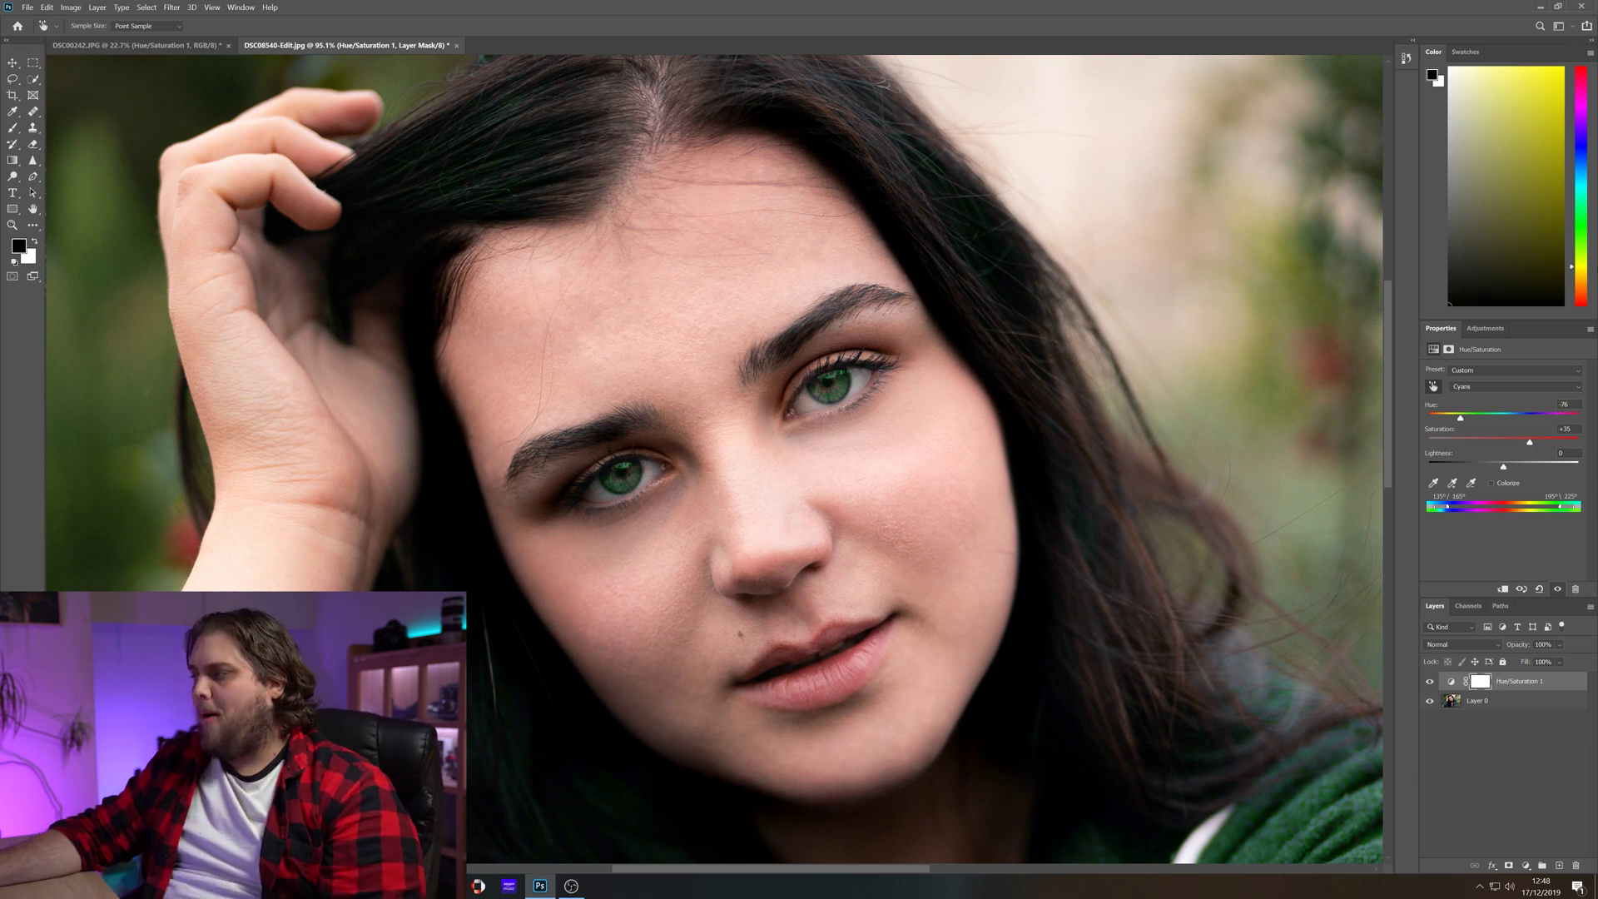
{"action": "left_click_drag", "start_coordinate": [1503, 469], "coordinate": [1515, 469]}
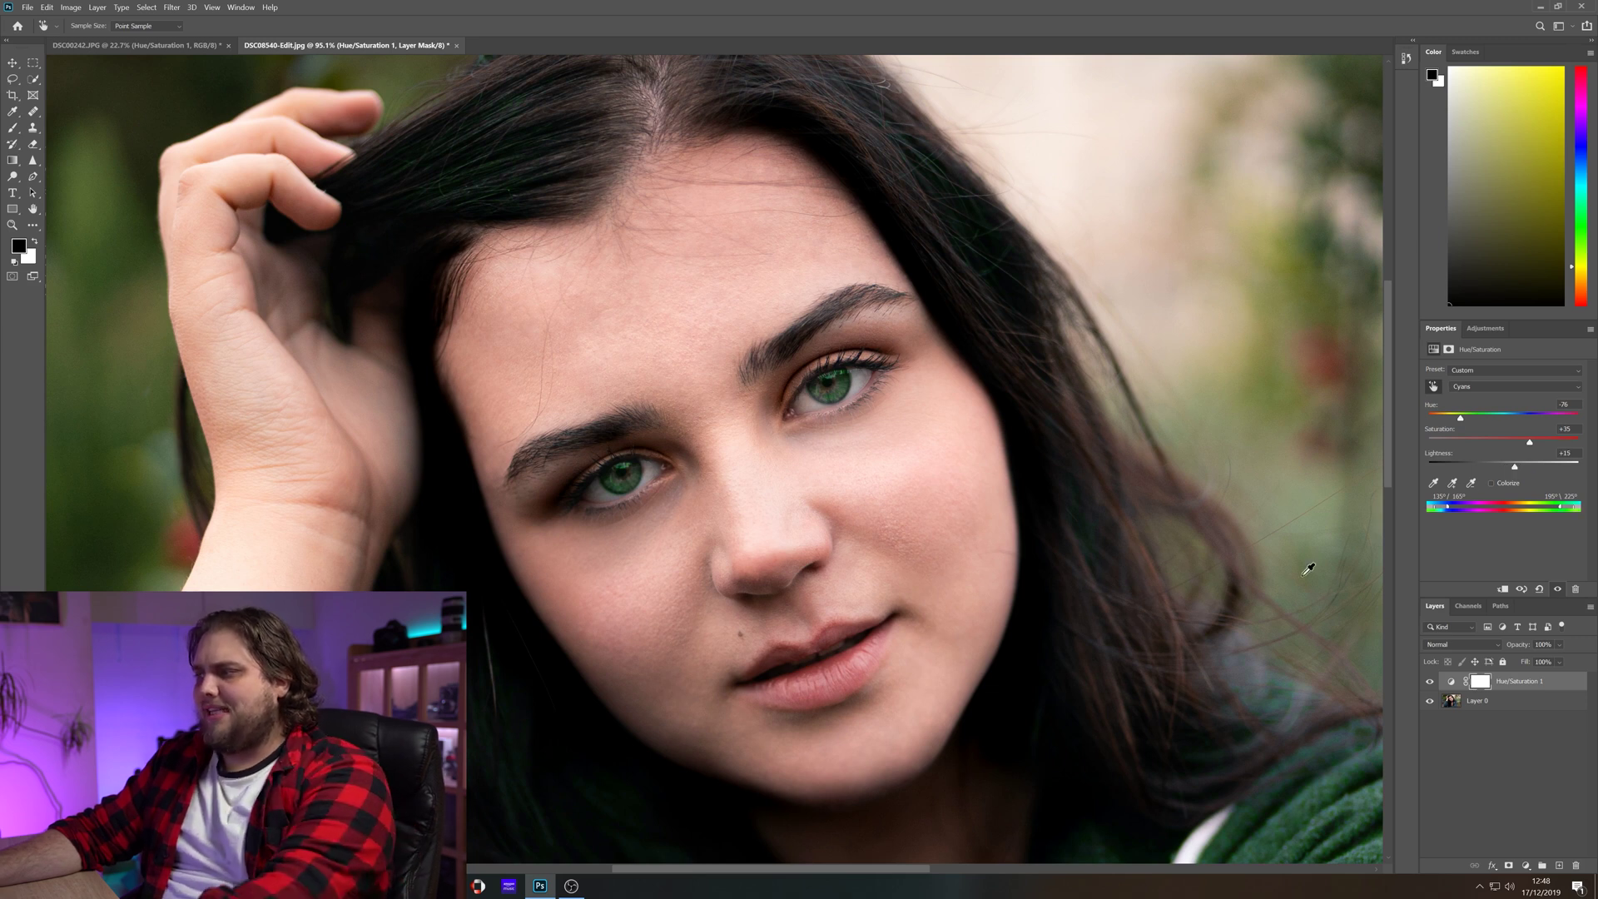
{"action": "scroll", "coordinate": [1168, 589], "scroll_direction": "down", "scroll_amount": 5}
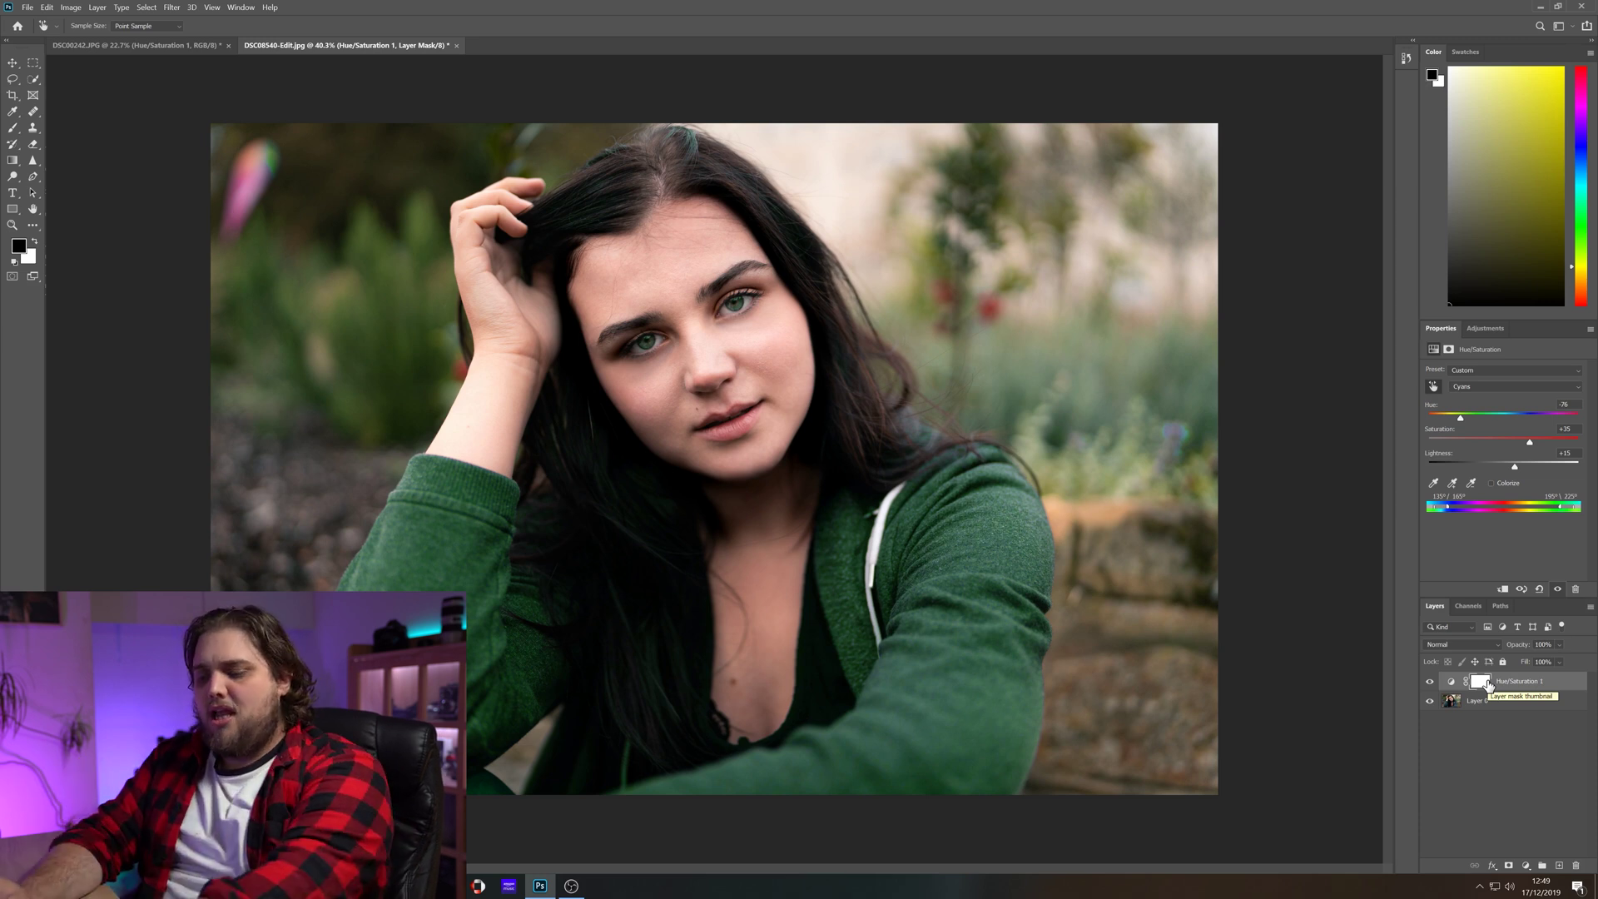
Invert the mask to black, then paint white over both eyes with a size-357 brush
{"action": "key", "text": "ctrl+i"}
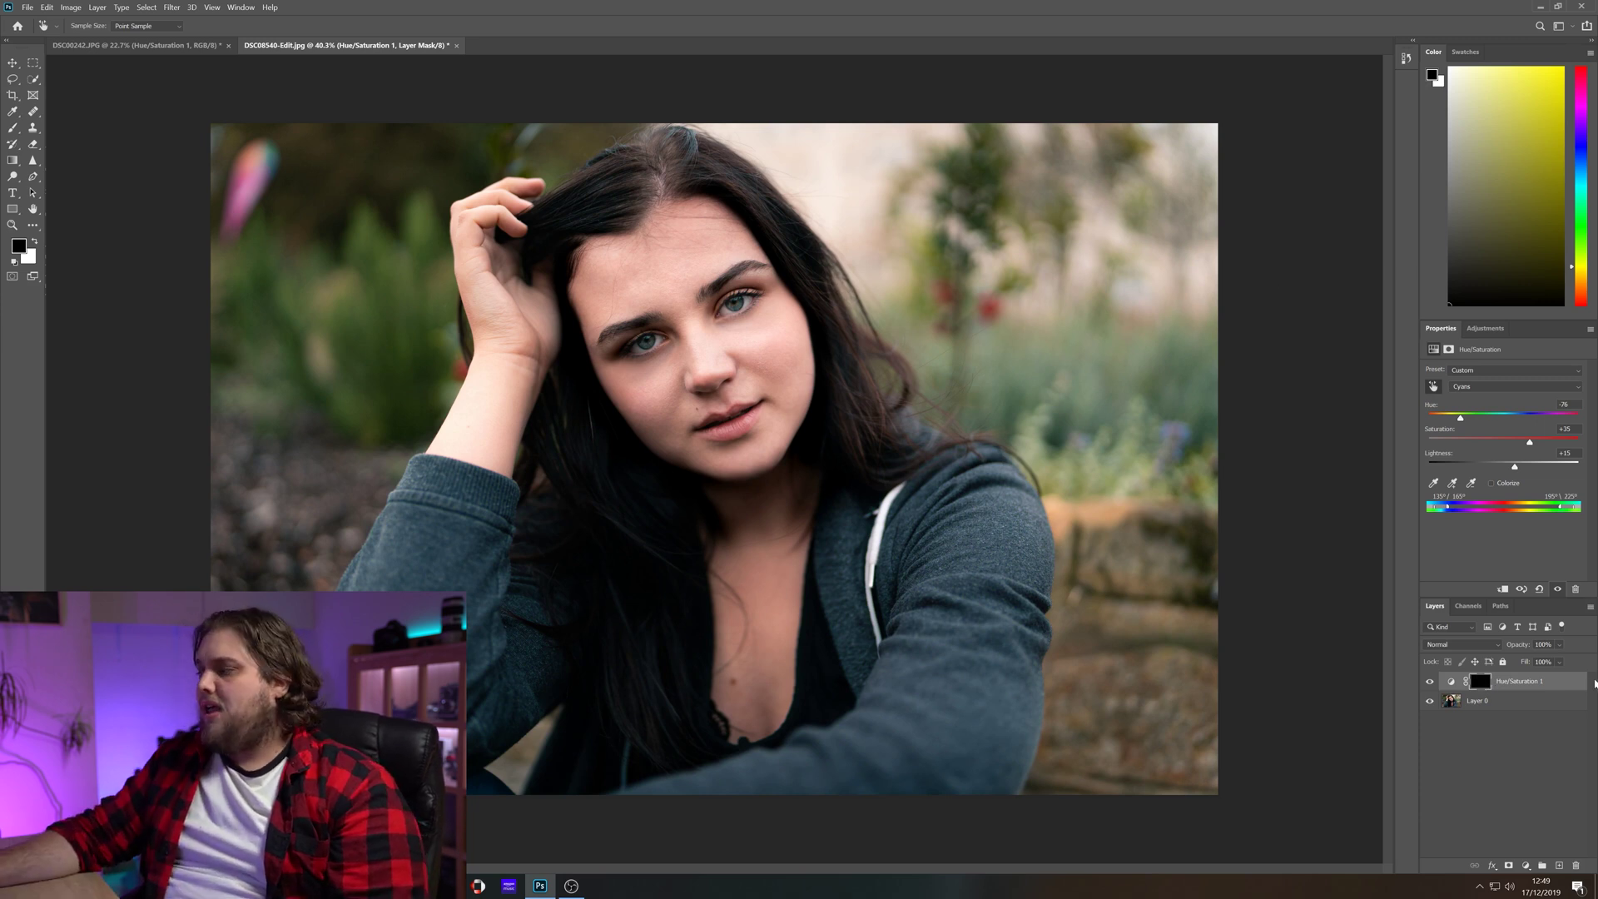
{"action": "left_click", "coordinate": [14, 130]}
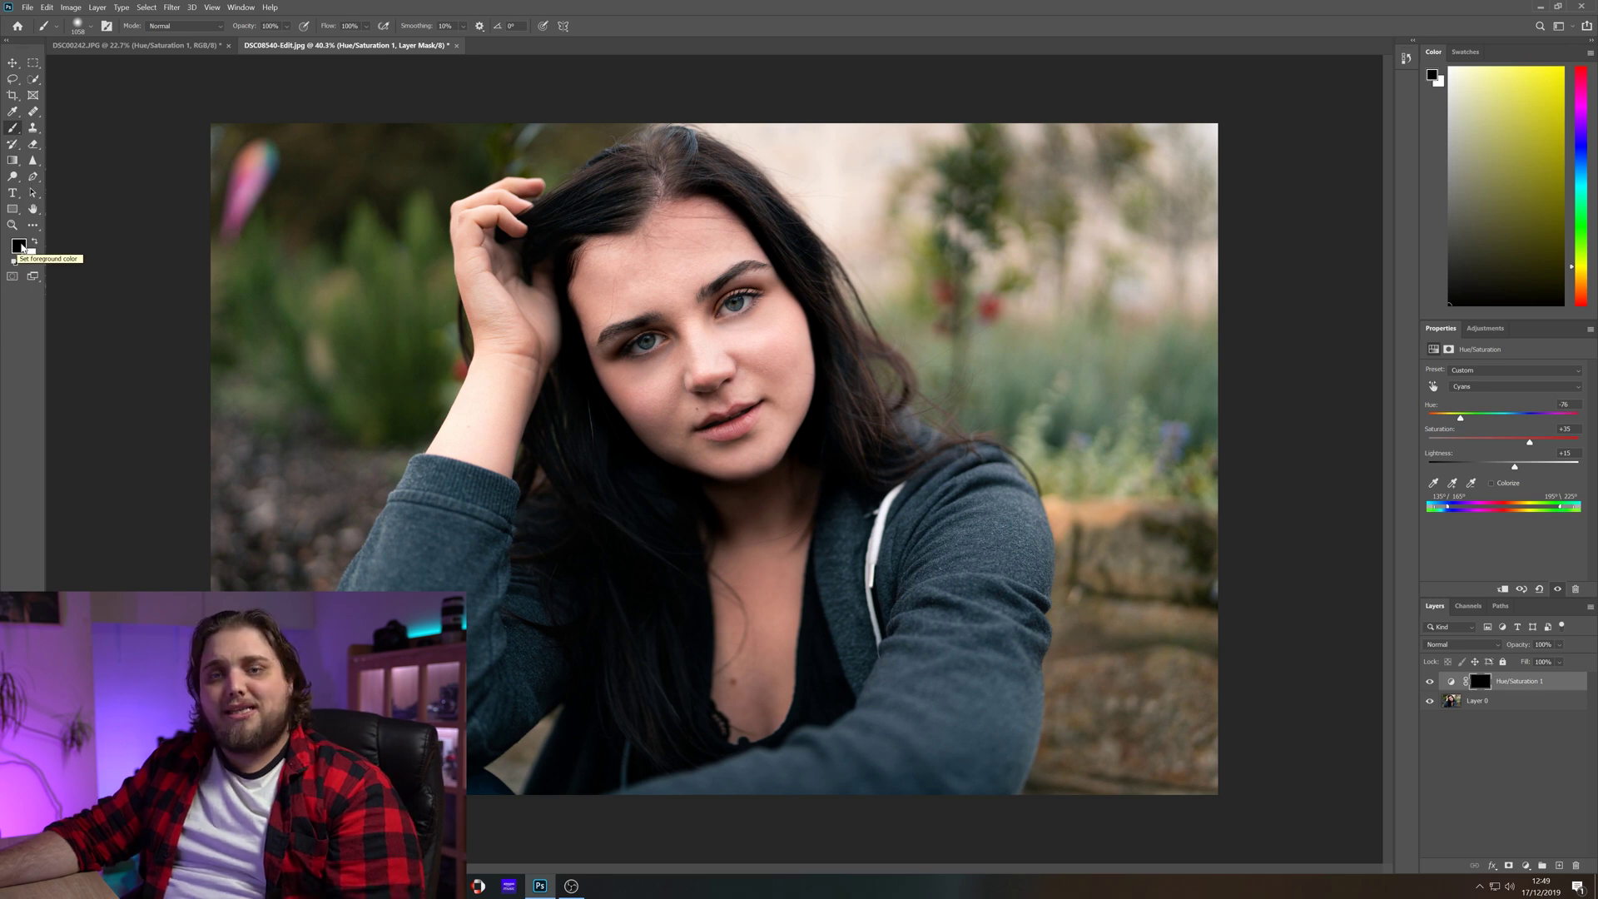
{"action": "key", "text": "x"}
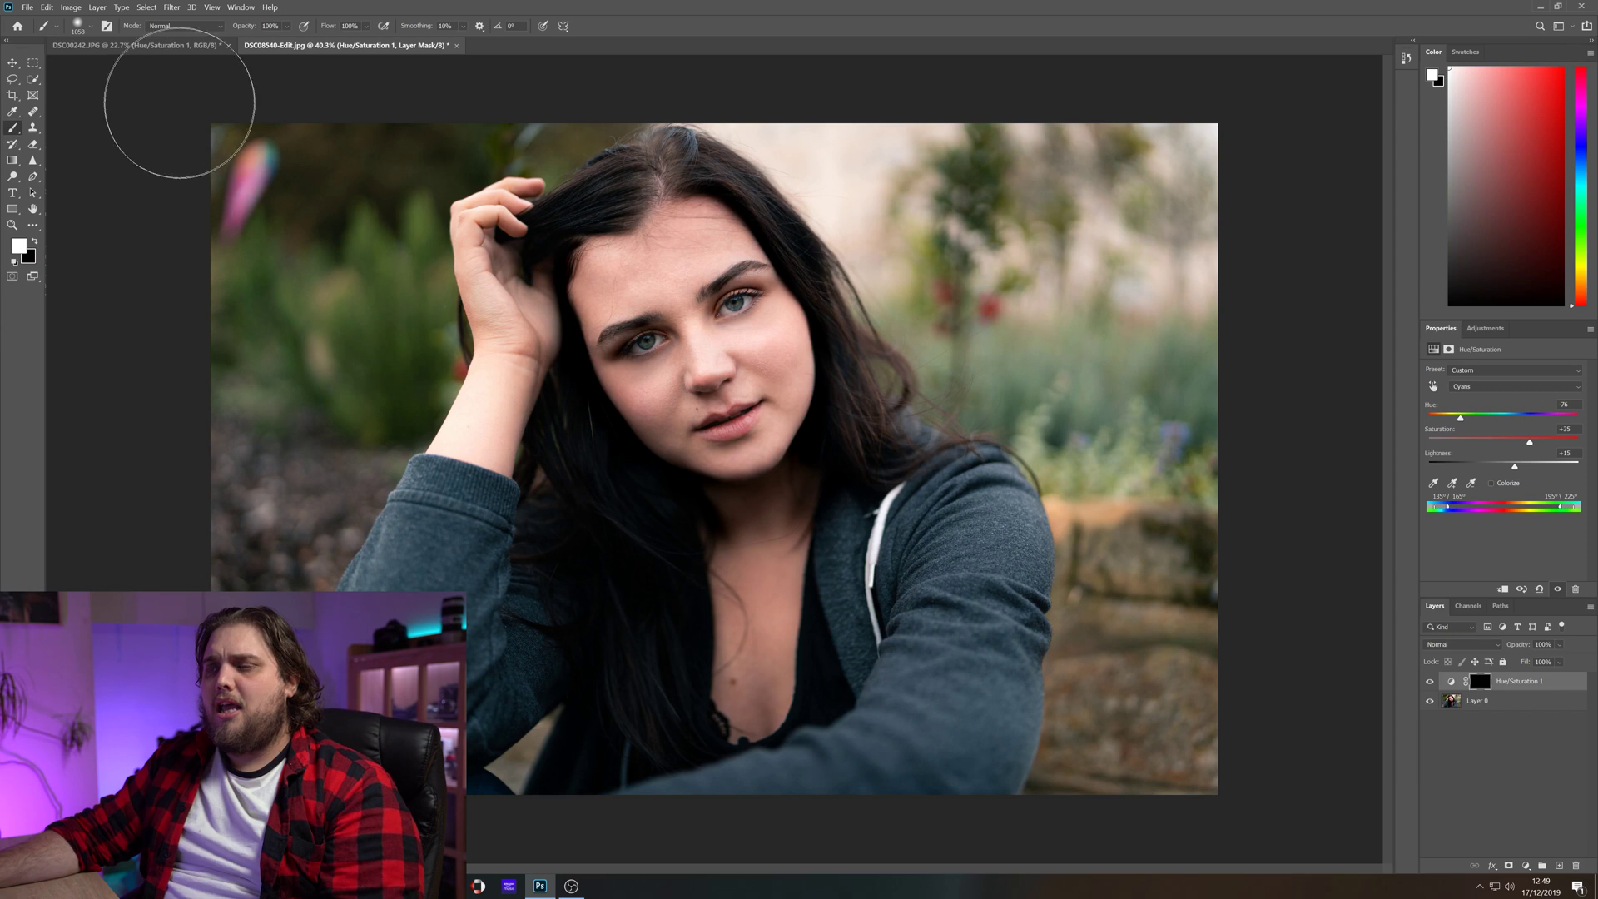
{"action": "right_click", "coordinate": [678, 286], "text": "alt"}
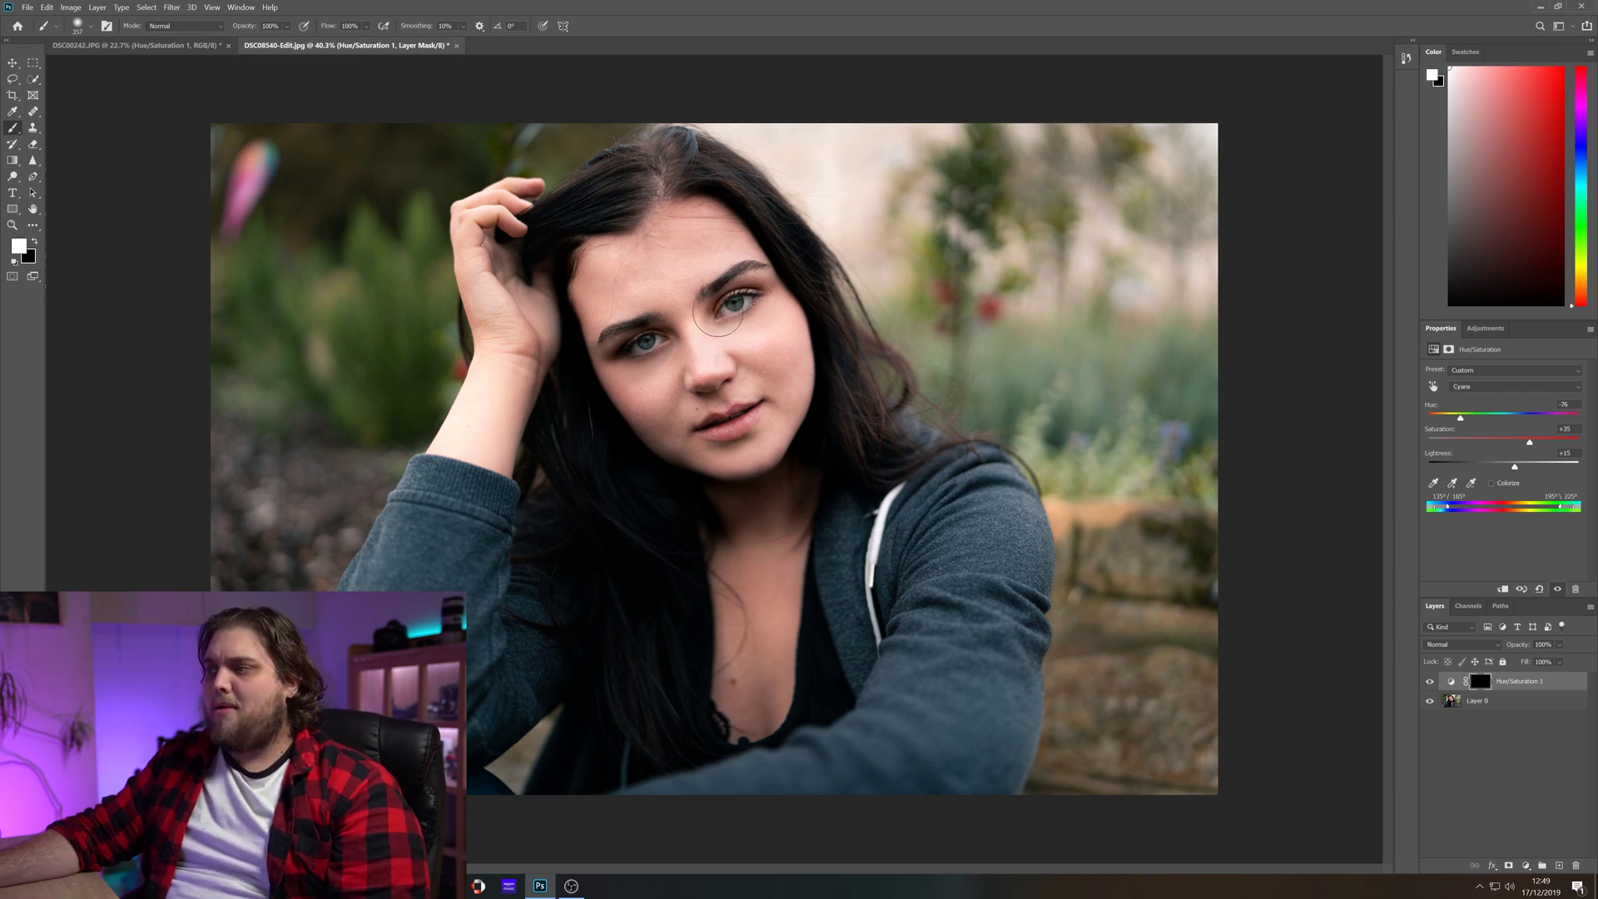
{"action": "mouse_move", "coordinate": [740, 312]}
{"action": "left_mouse_down"}
{"action": "mouse_move", "coordinate": [731, 325]}
{"action": "mouse_move", "coordinate": [749, 312]}
{"action": "left_mouse_up"}
{"action": "left_click_drag", "start_coordinate": [647, 341], "coordinate": [655, 341]}
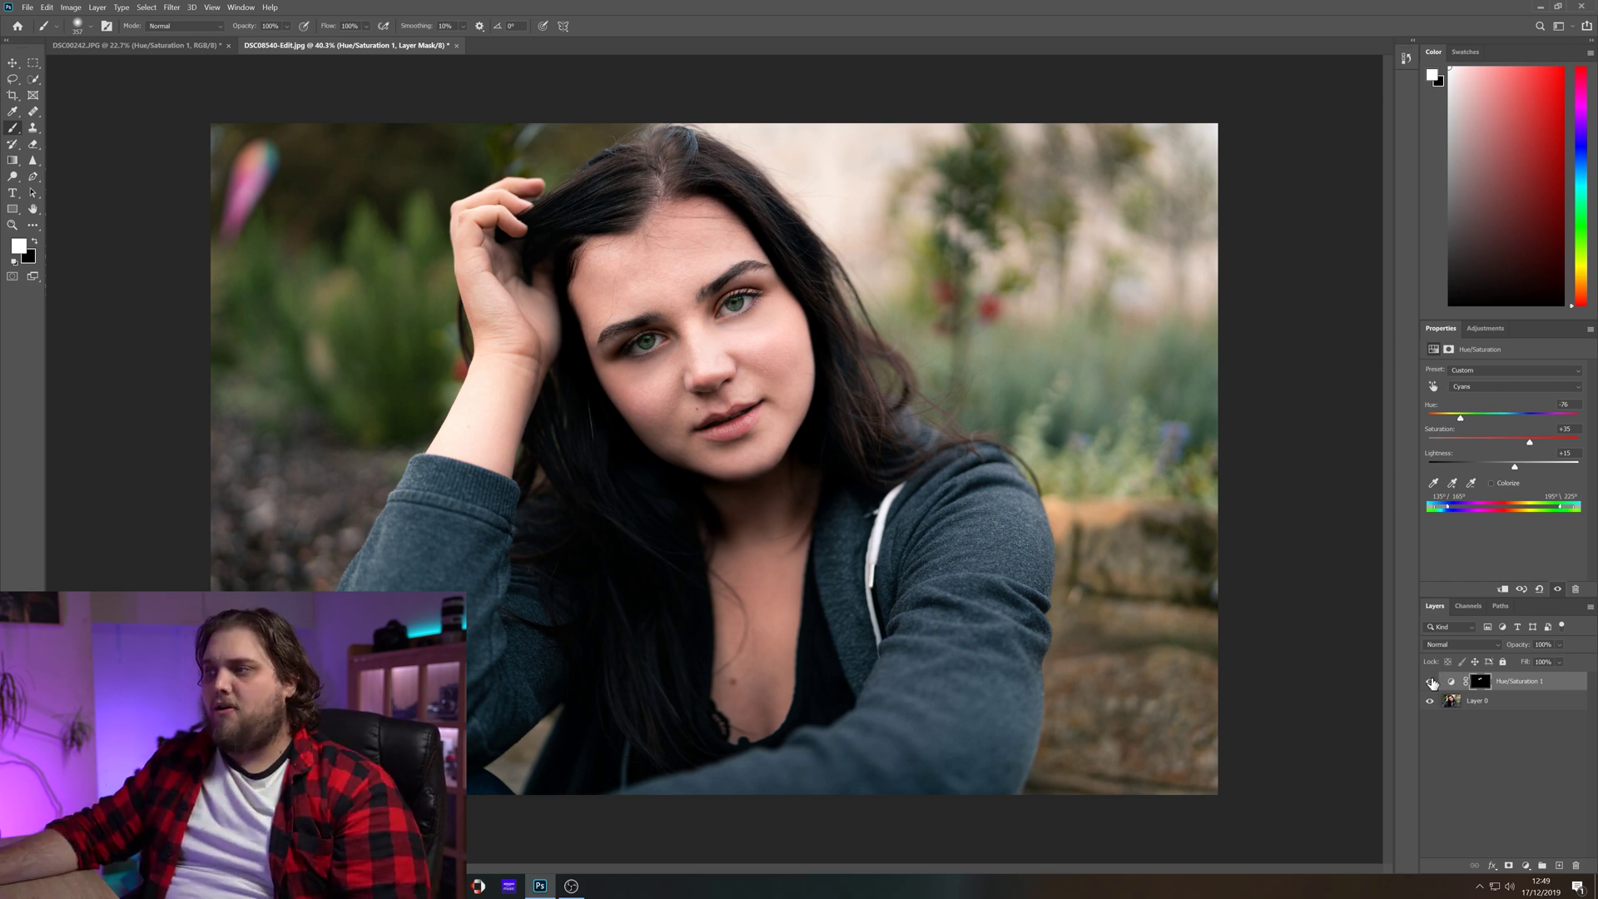
{"action": "left_click", "coordinate": [1431, 682]}
{"action": "left_click", "coordinate": [1431, 681]}
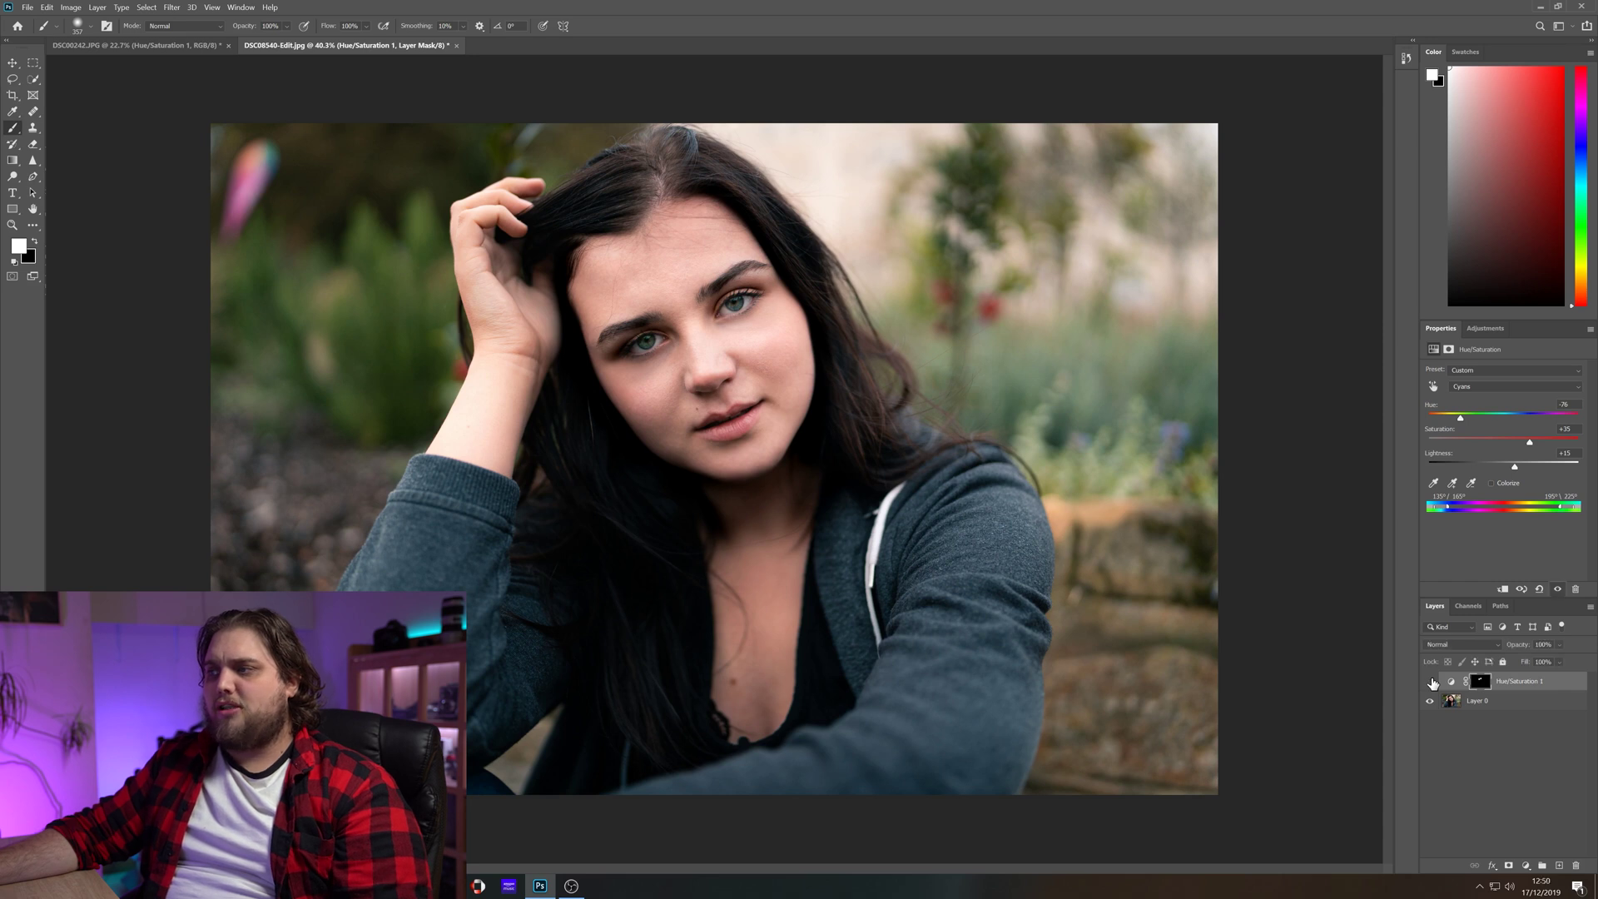
{"action": "left_click", "coordinate": [1431, 681]}
{"action": "left_click", "coordinate": [1431, 682]}
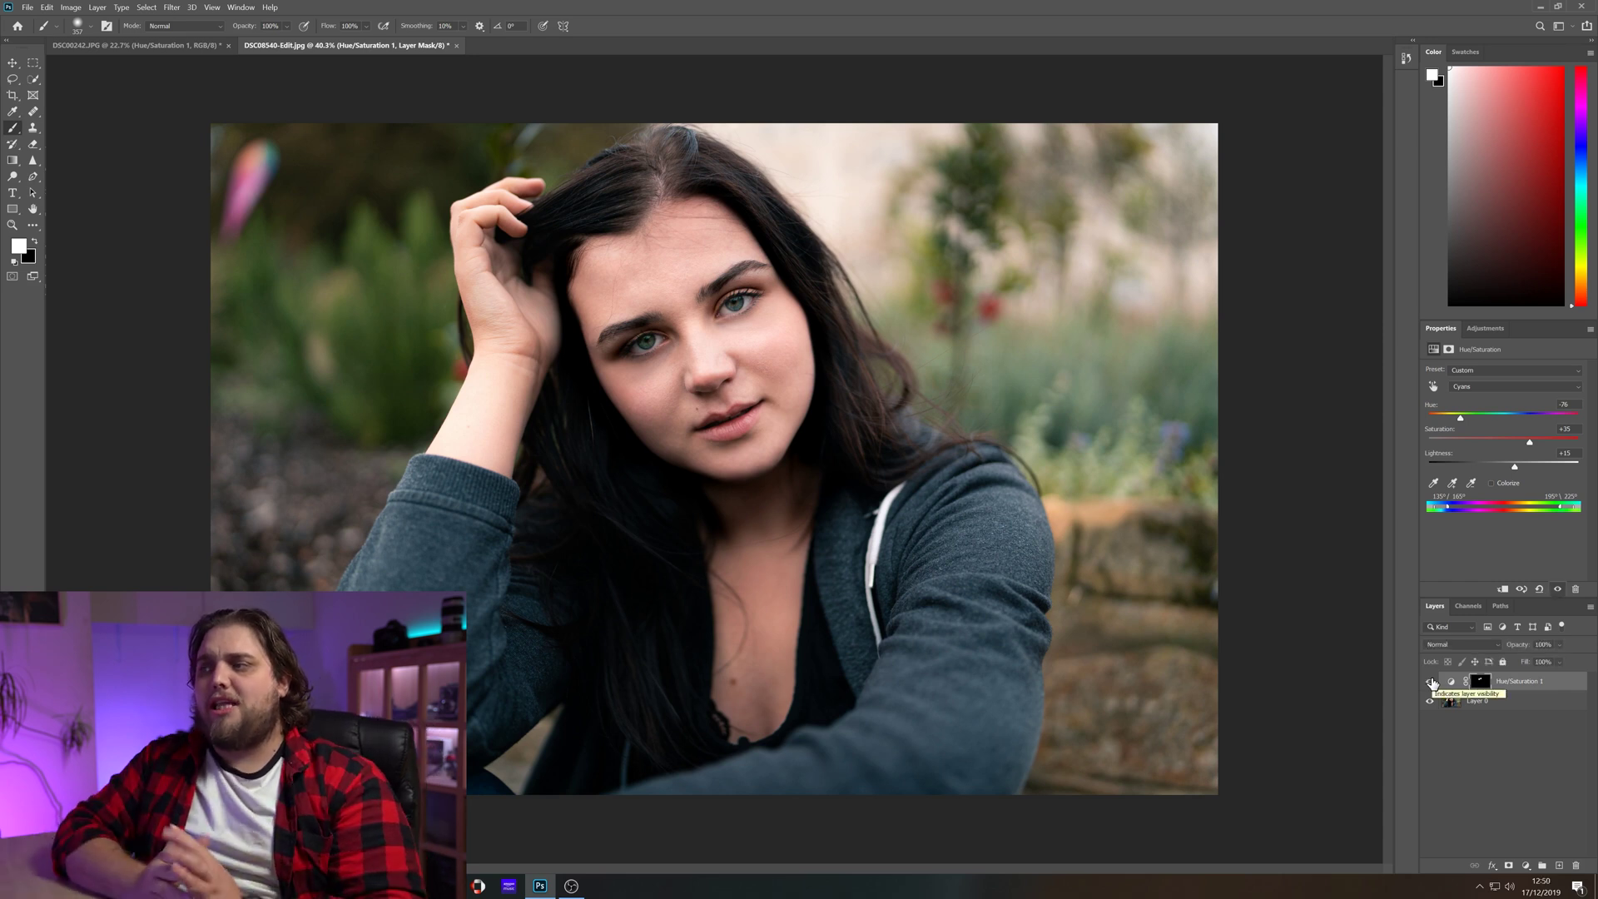